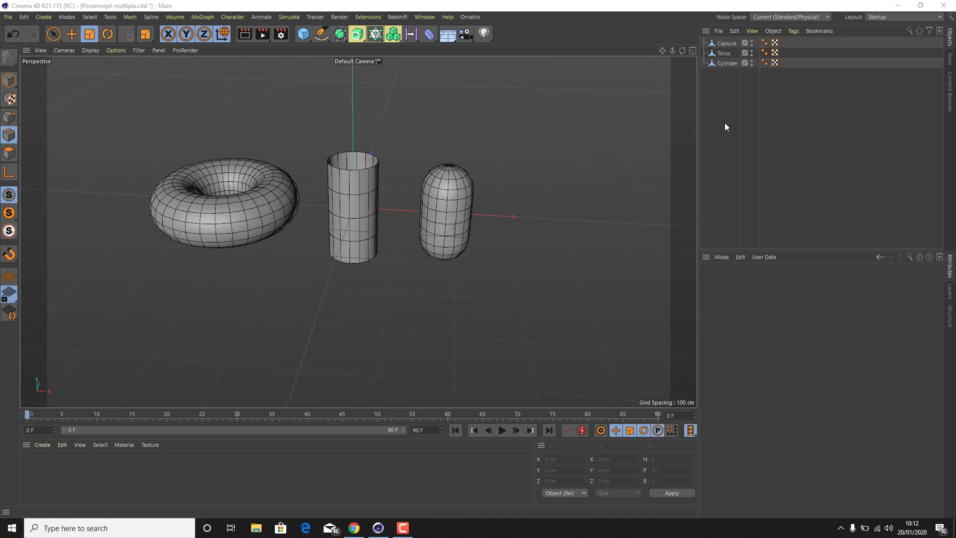
Add Pose Morph tags to the Capsule, Torus and Cylinder together and enable Points mixing on them
{"action": "left_click", "coordinate": [723, 45]}
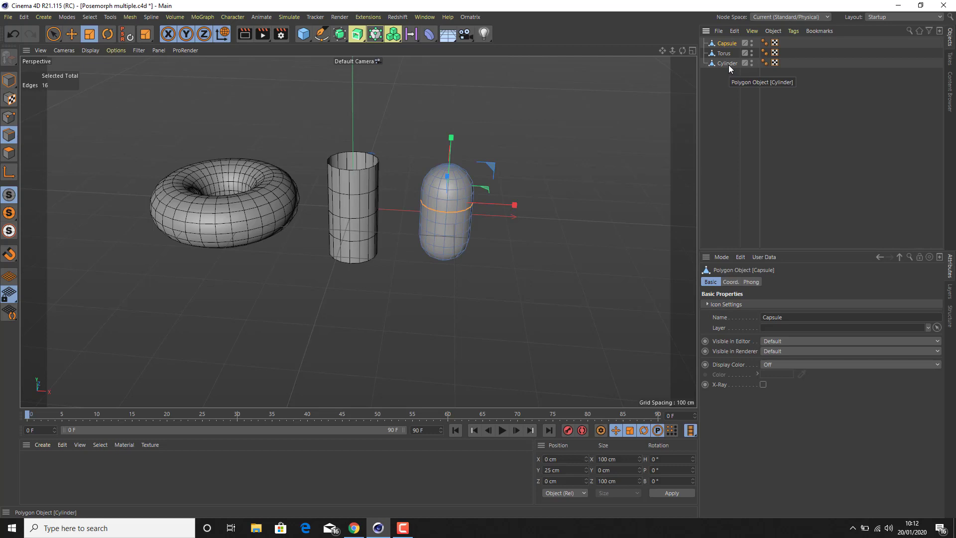
{"action": "left_click", "coordinate": [728, 64], "text": "shift"}
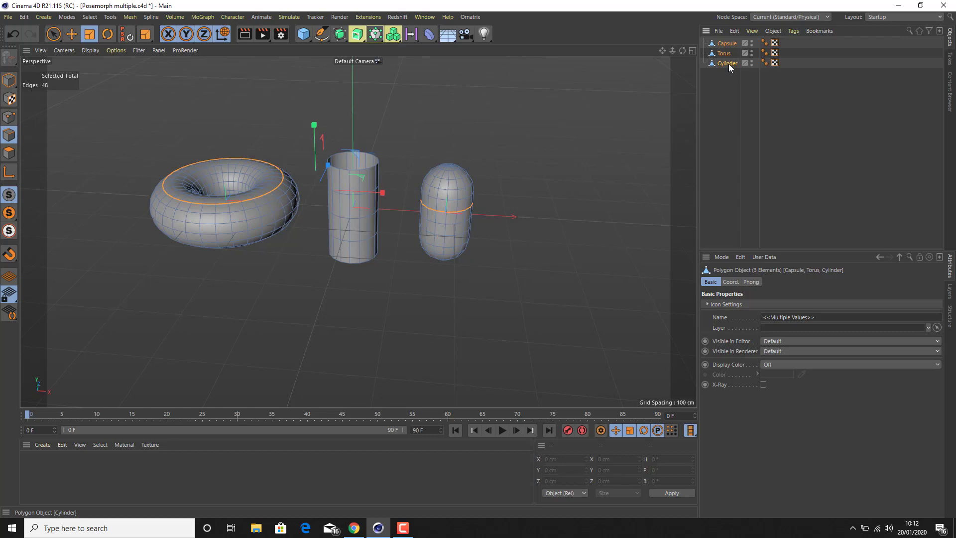
{"action": "right_click", "coordinate": [728, 64]}
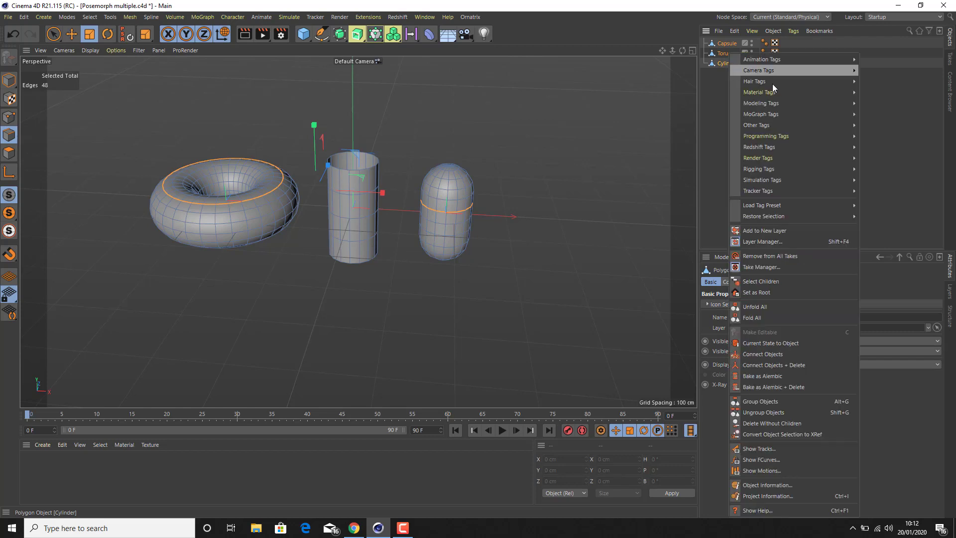
{"action": "mouse_move", "coordinate": [805, 94]}
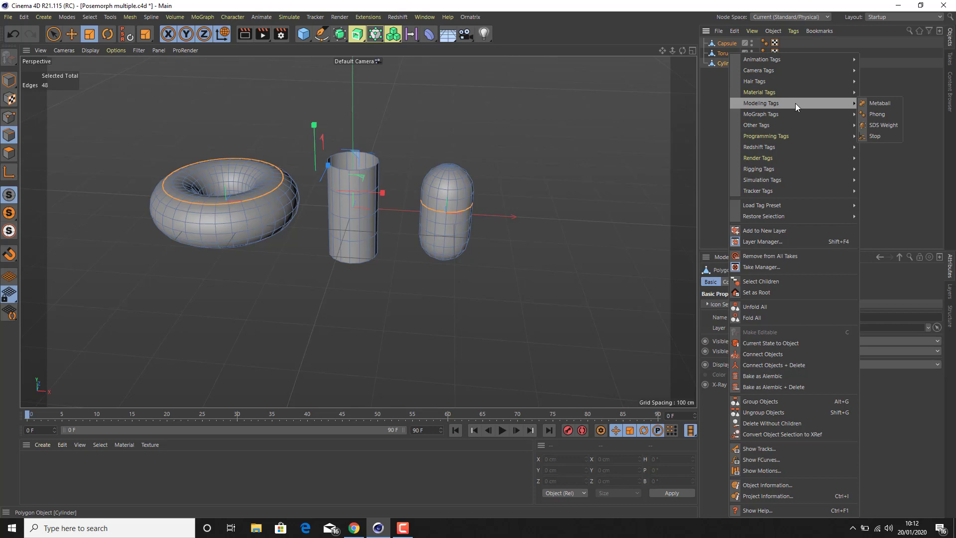
{"action": "mouse_move", "coordinate": [791, 167]}
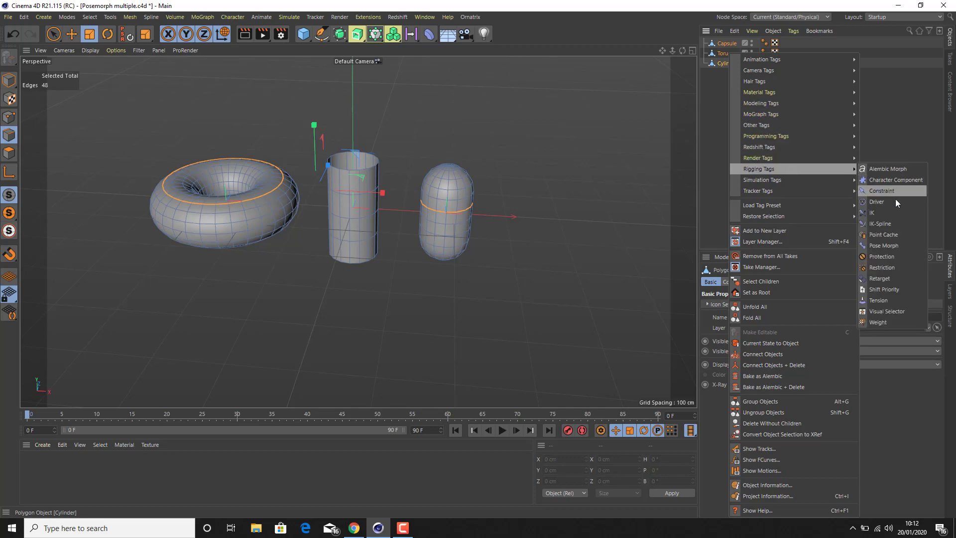
{"action": "left_click", "coordinate": [898, 245]}
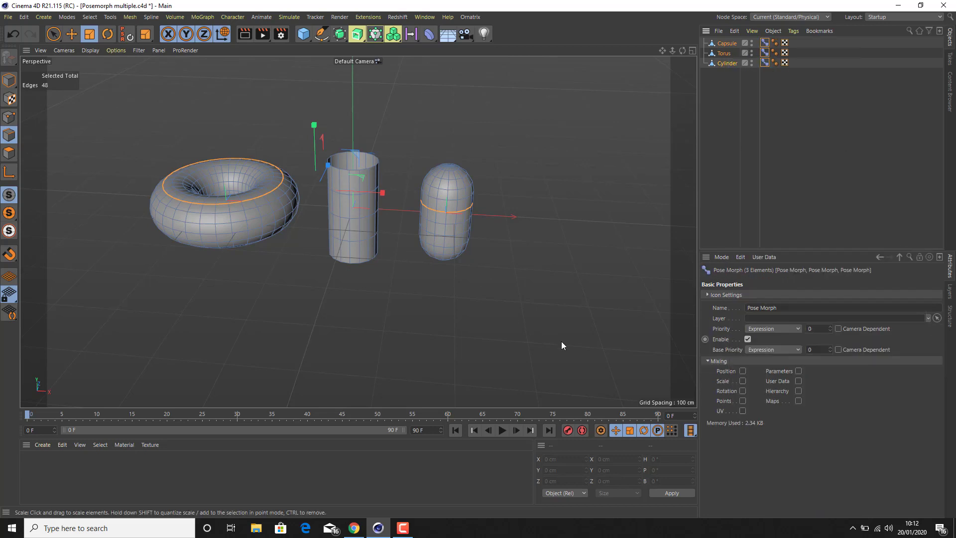
{"action": "left_click", "coordinate": [743, 401]}
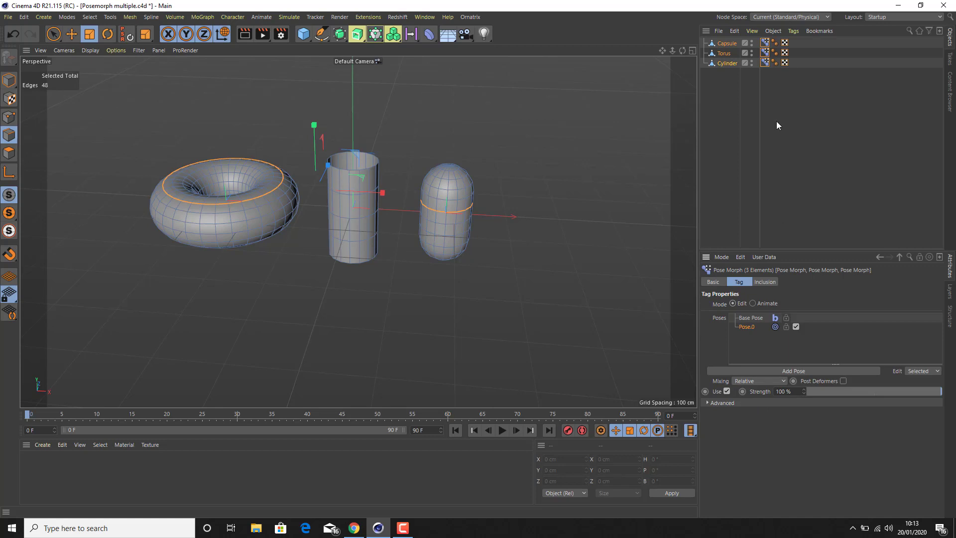
Scale the capsule's selected edge loop to about 206 cm wide and raise the torus's selected loop to about Y 154 cm for Pose.0
{"action": "left_click", "coordinate": [737, 43]}
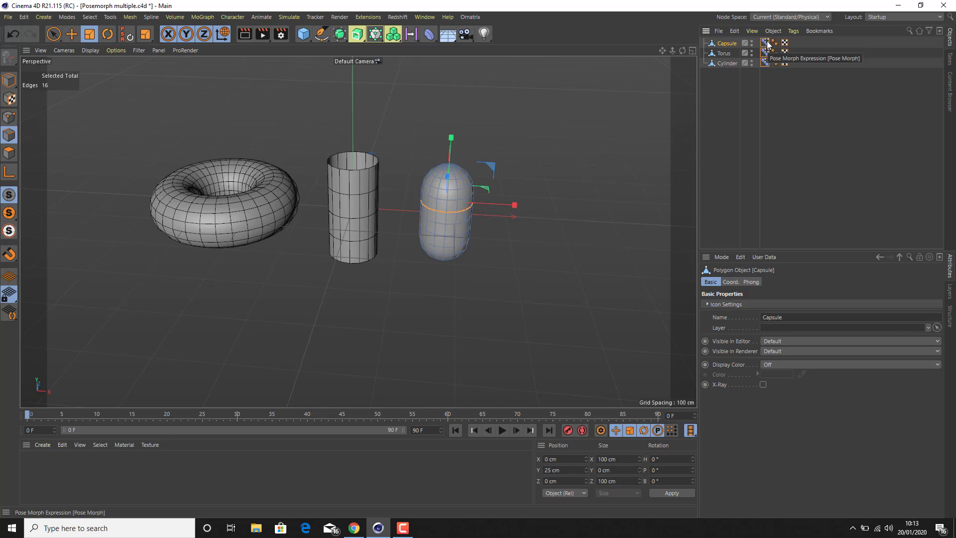
{"action": "left_click_drag", "start_coordinate": [435, 322], "coordinate": [587, 209]}
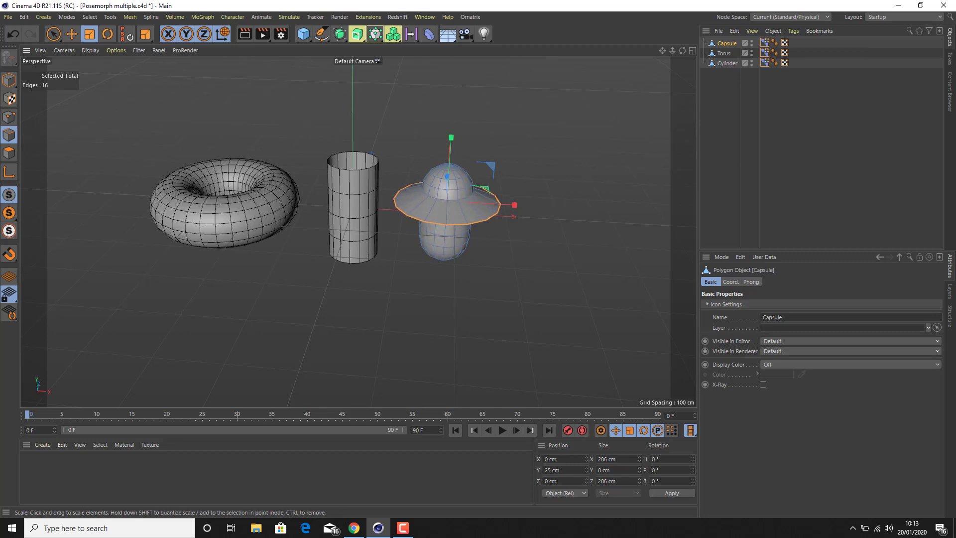
{"action": "left_click", "coordinate": [722, 52]}
{"action": "left_click", "coordinate": [766, 53]}
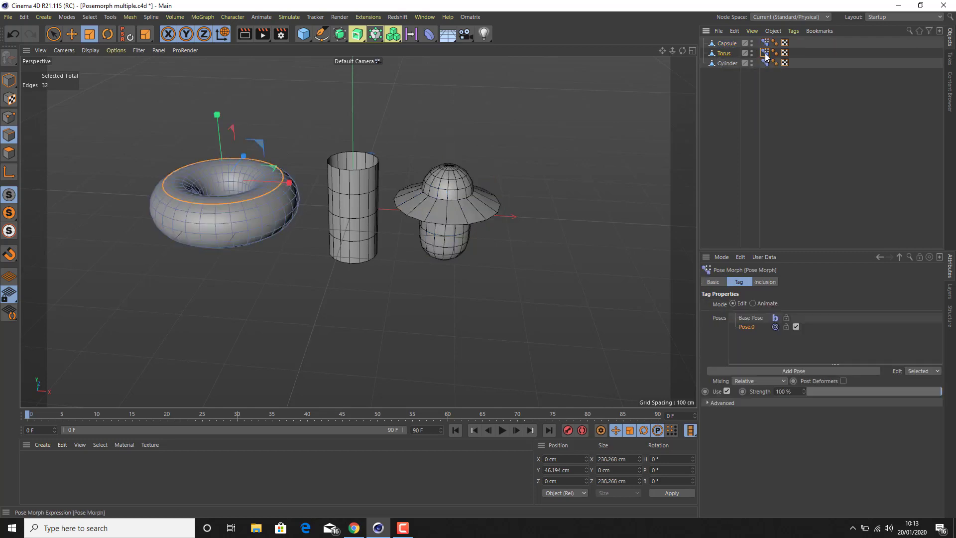
{"action": "left_click", "coordinate": [72, 34]}
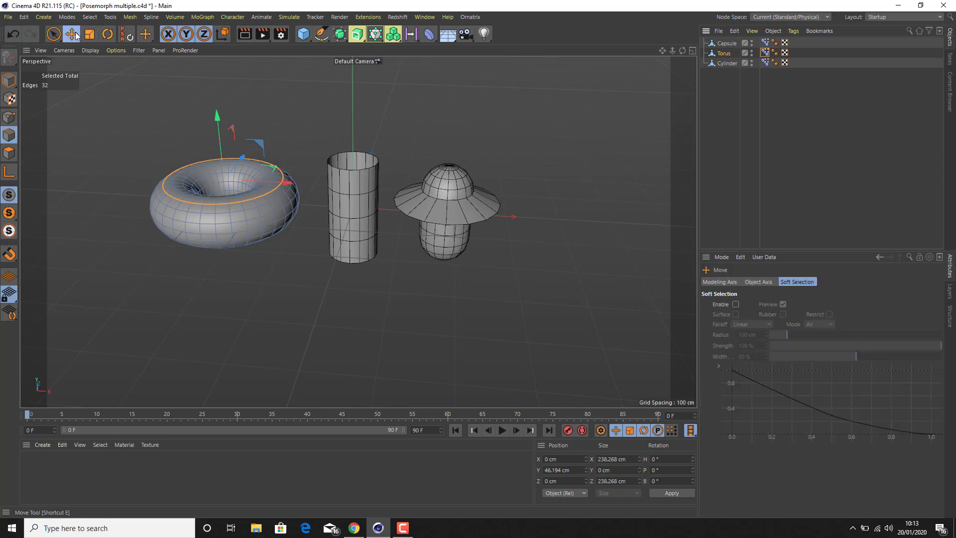
{"action": "left_click_drag", "start_coordinate": [219, 115], "coordinate": [219, 60]}
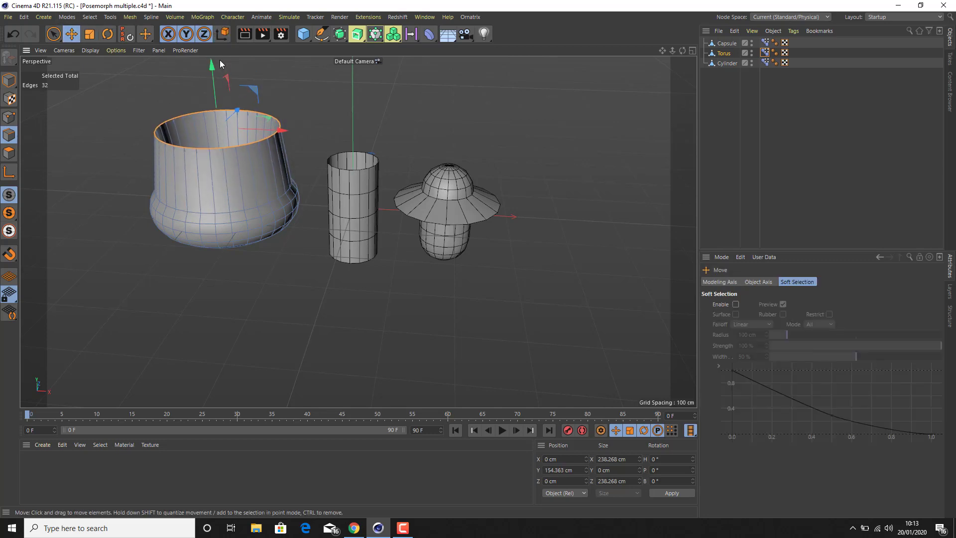
With the cylinder's Pose Morph tag active, select its middle edge loop and scale it to about 187 cm wide
{"action": "left_click", "coordinate": [722, 64]}
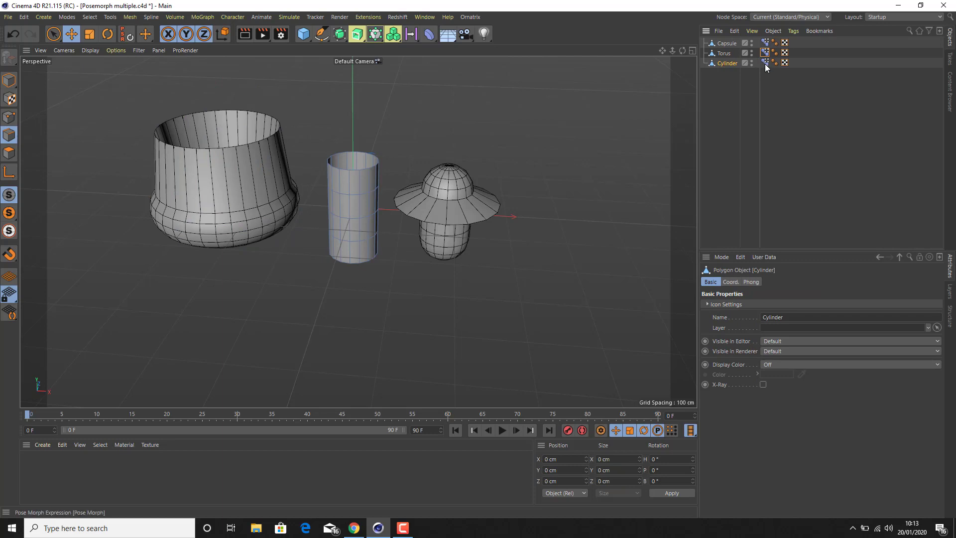
{"action": "left_click", "coordinate": [766, 63]}
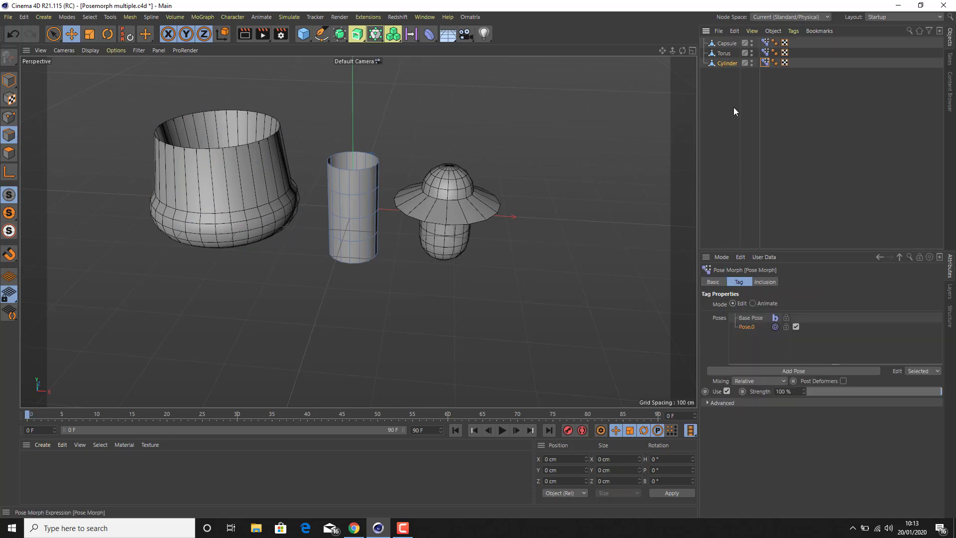
{"action": "left_click", "coordinate": [354, 217]}
{"action": "left_click_drag", "start_coordinate": [399, 310], "coordinate": [560, 236], "text": "ctrl"}
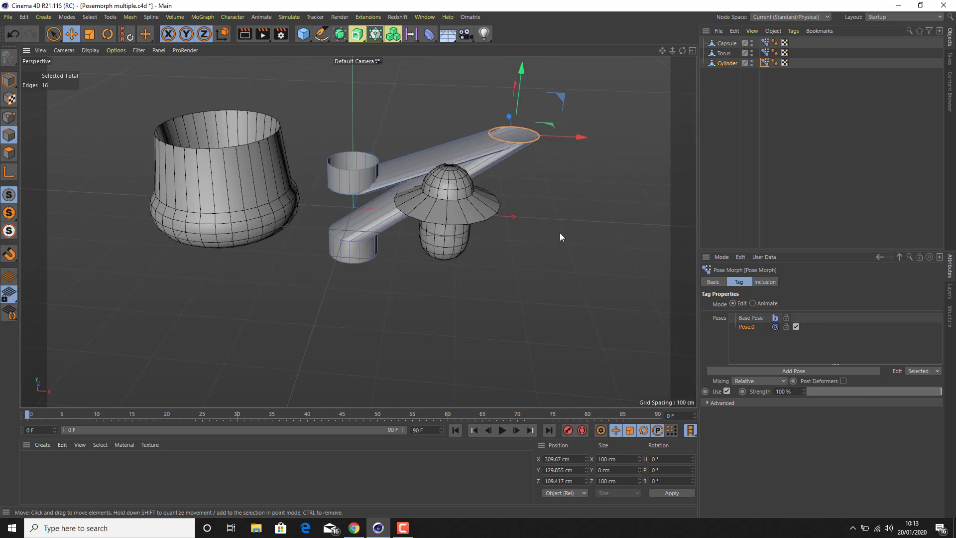
{"action": "key", "text": "ctrl+z"}
{"action": "key", "text": "r"}
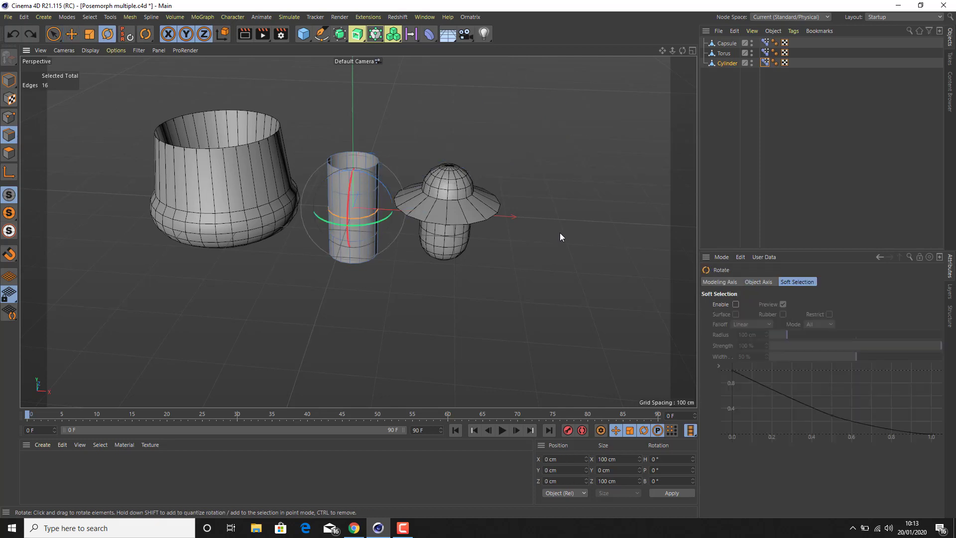
{"action": "key", "text": "t"}
{"action": "left_click_drag", "start_coordinate": [391, 333], "coordinate": [618, 260]}
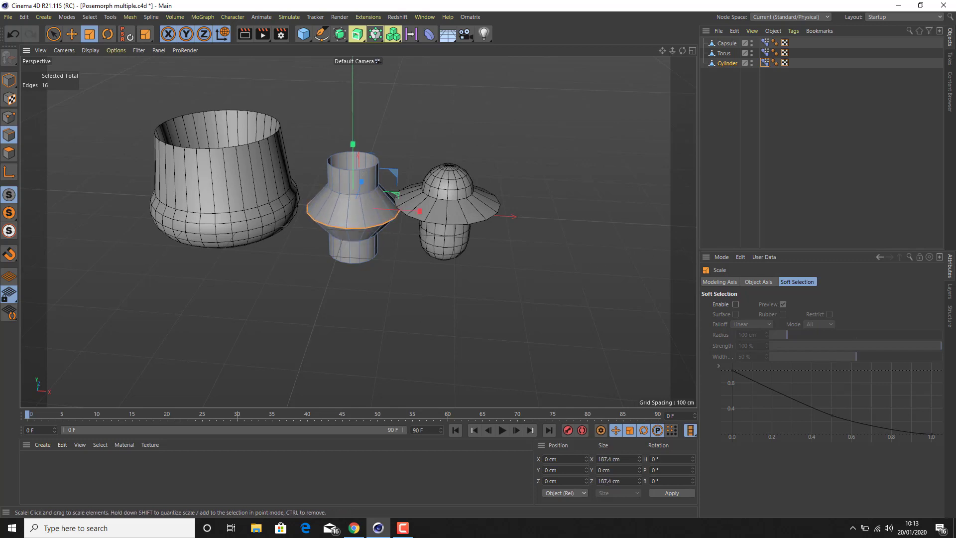
Switch all three Pose Morph tags to Animate mode and set their shared Pose.0 strength to 0 %
{"action": "left_click", "coordinate": [765, 43]}
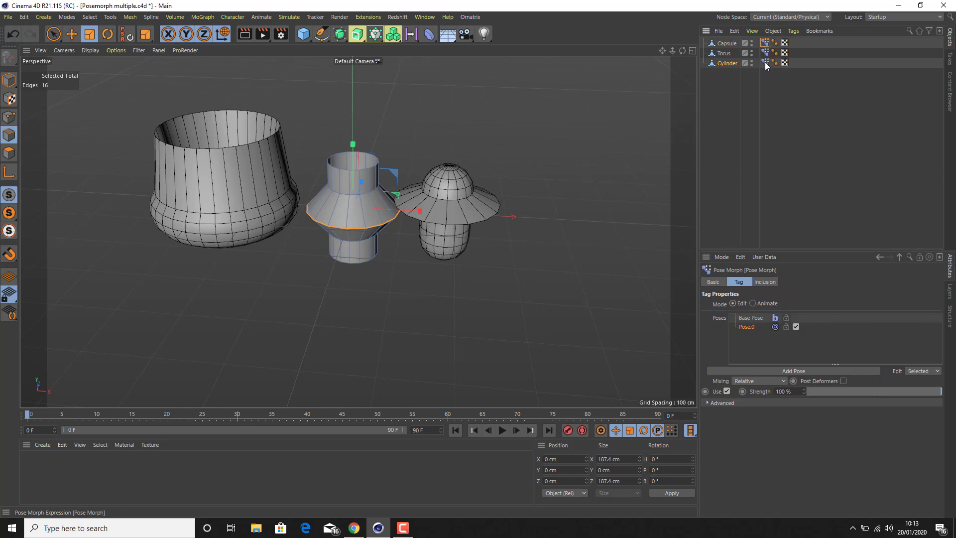
{"action": "left_click", "coordinate": [765, 61], "text": "shift"}
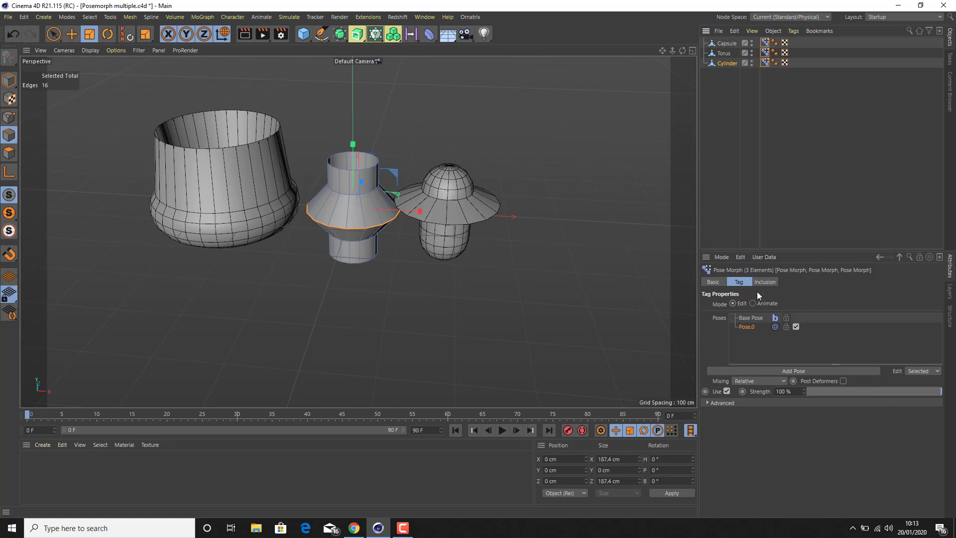
{"action": "left_click", "coordinate": [753, 303]}
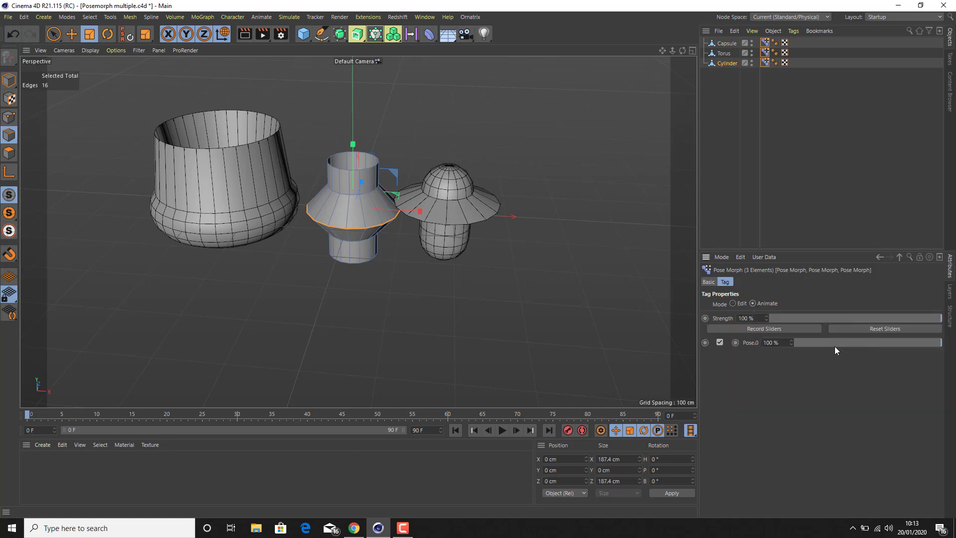
{"action": "left_click_drag", "start_coordinate": [847, 342], "coordinate": [763, 367]}
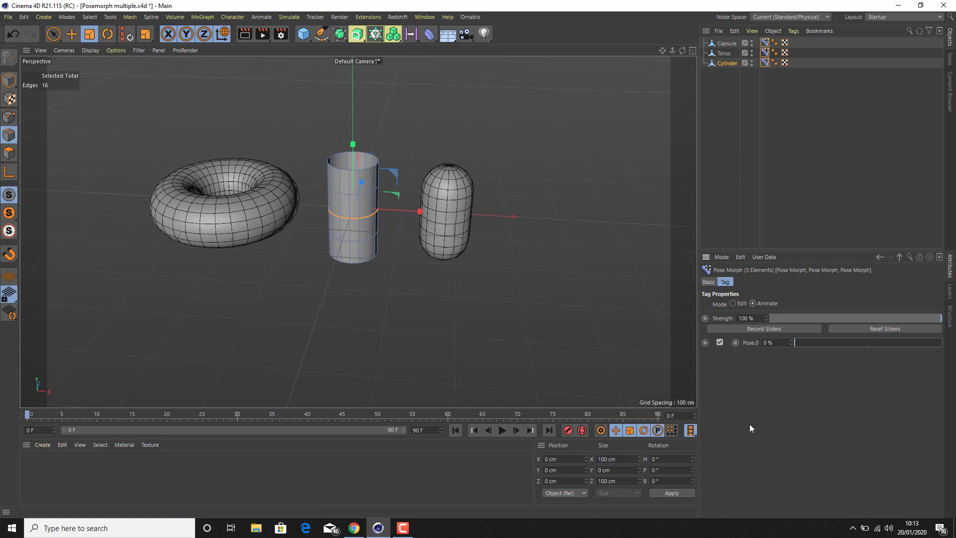
Deselect the edges, add a null object to the scene and name it "controller"
{"action": "left_click", "coordinate": [552, 307]}
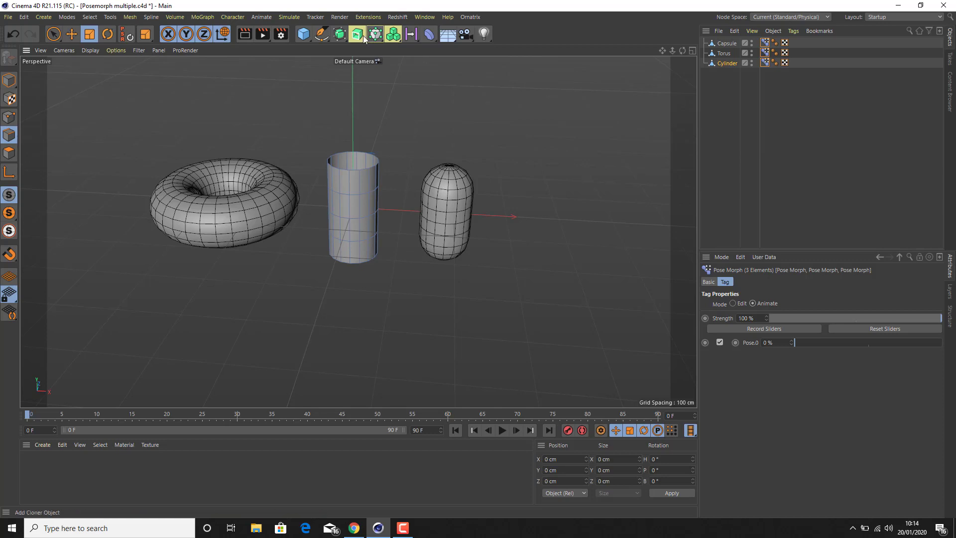
{"action": "left_click", "coordinate": [305, 36]}
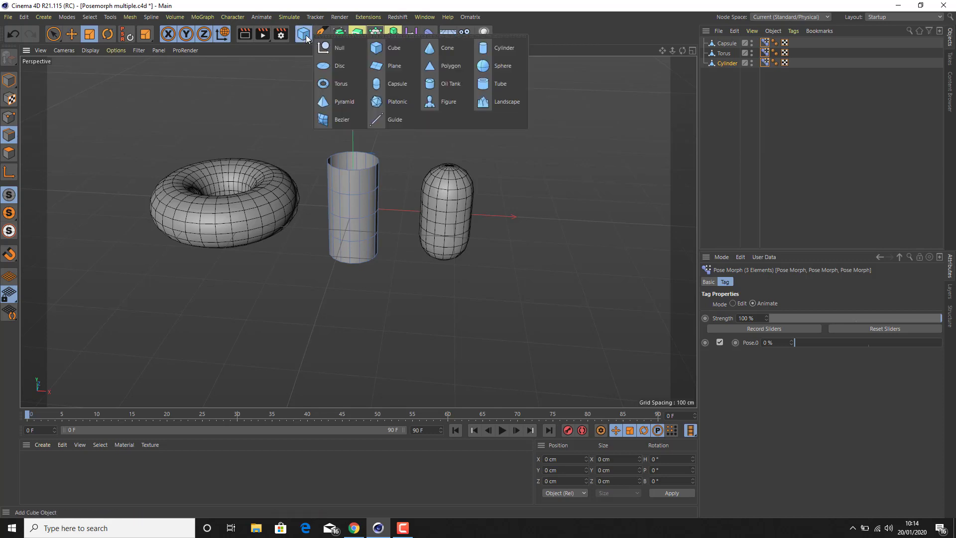
{"action": "left_click", "coordinate": [339, 48]}
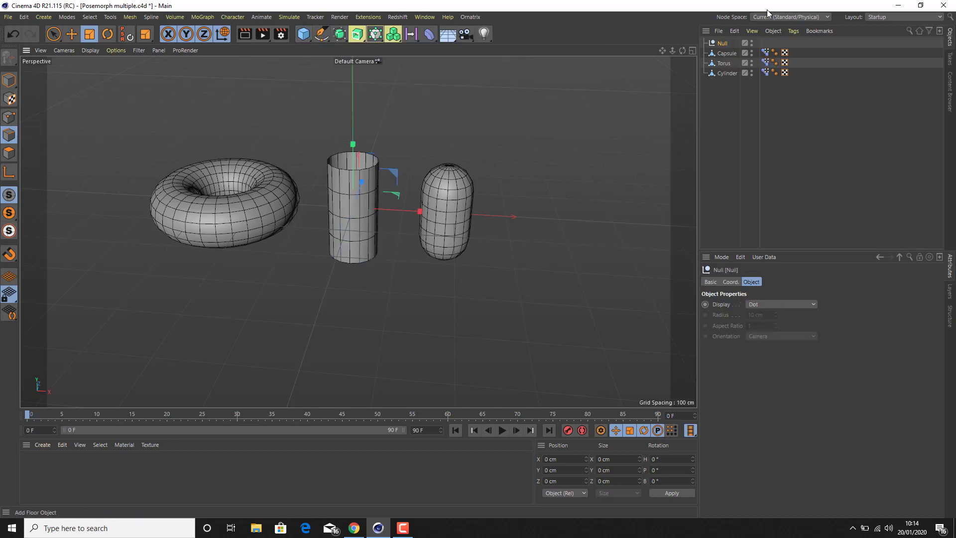
{"action": "double_click", "coordinate": [721, 44]}
{"action": "type", "text": "con"}
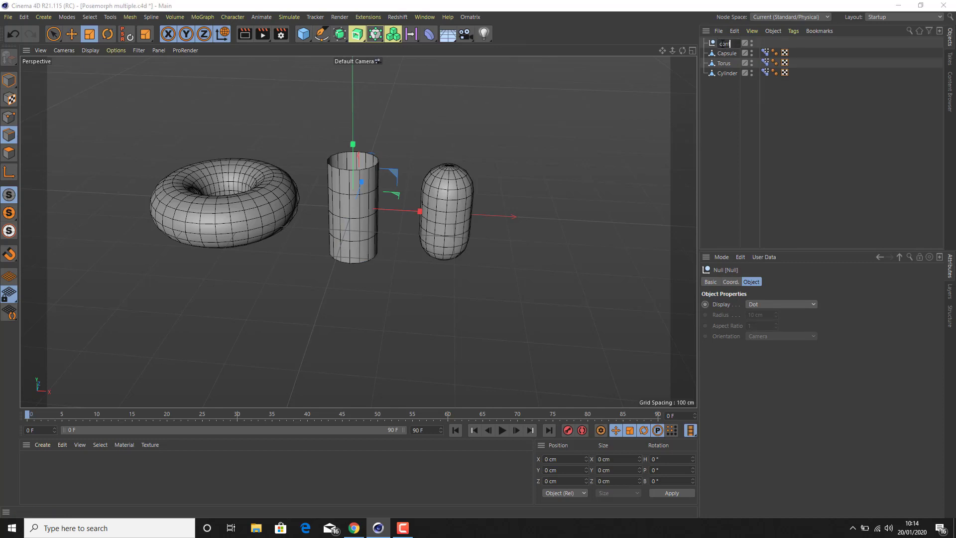
{"action": "type", "text": "trolle"}
{"action": "type", "text": "r"}
{"action": "key", "text": "Return"}
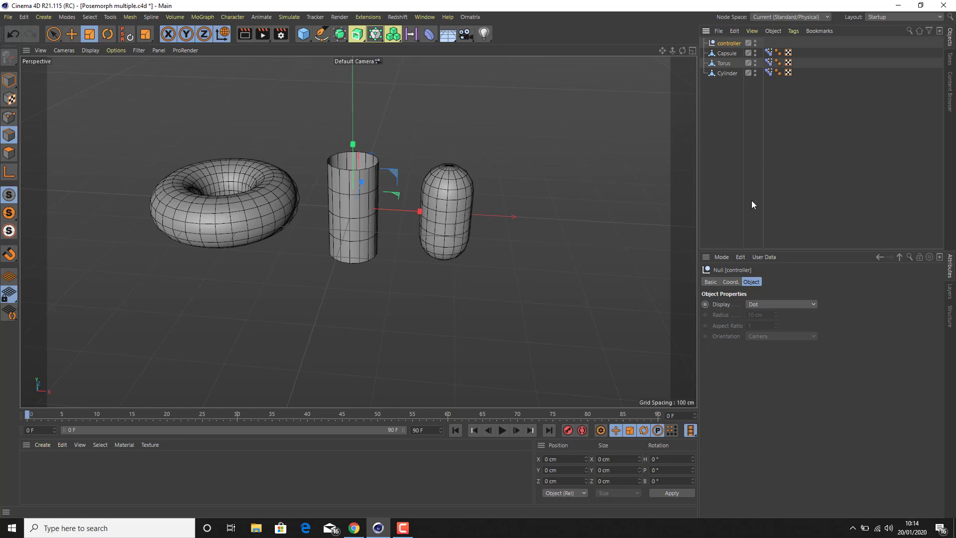
Add a user data entry named "morph" to the controller null, using a Float Slider interface in percent
{"action": "left_click", "coordinate": [763, 256]}
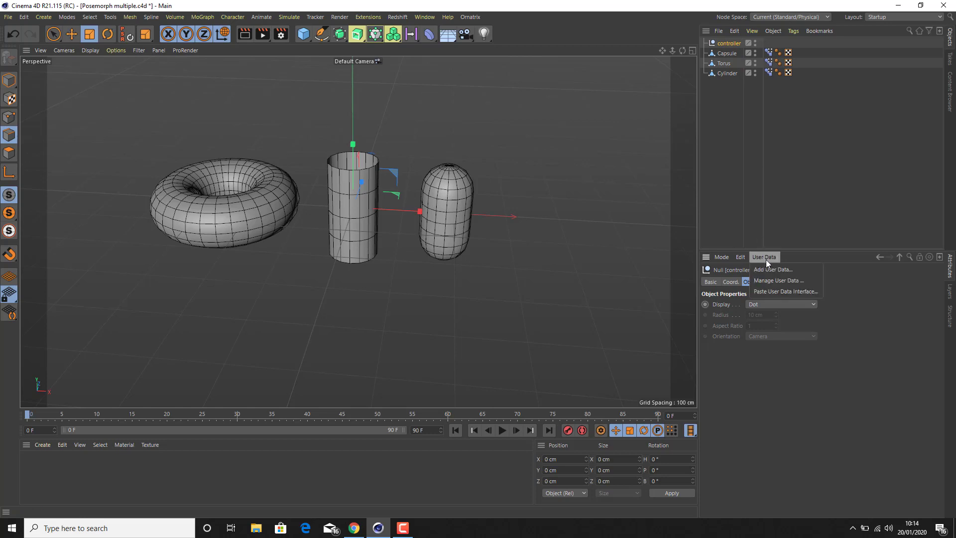
{"action": "left_click", "coordinate": [772, 271]}
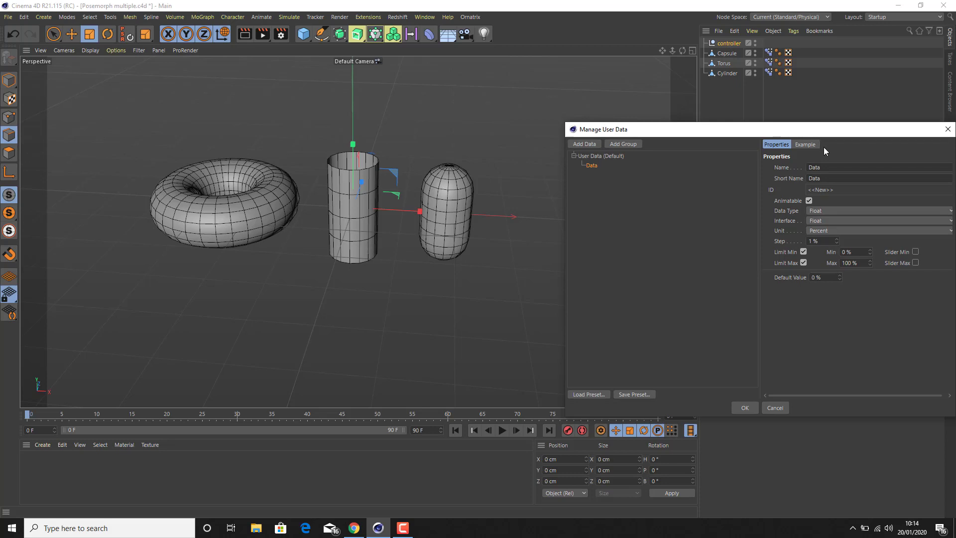
{"action": "left_click", "coordinate": [829, 165]}
{"action": "type", "text": "morph"}
{"action": "key", "text": "Return"}
{"action": "left_click", "coordinate": [871, 220]}
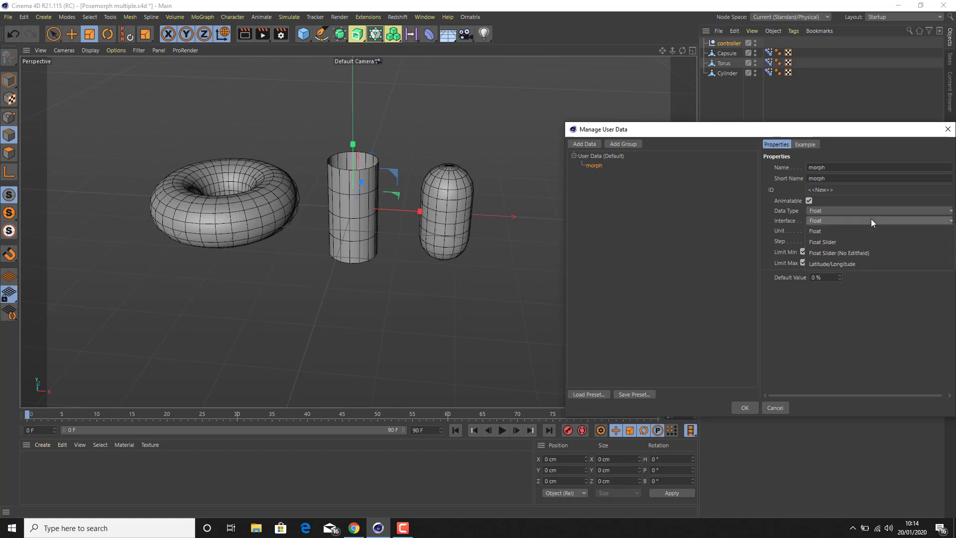
{"action": "left_click", "coordinate": [836, 241]}
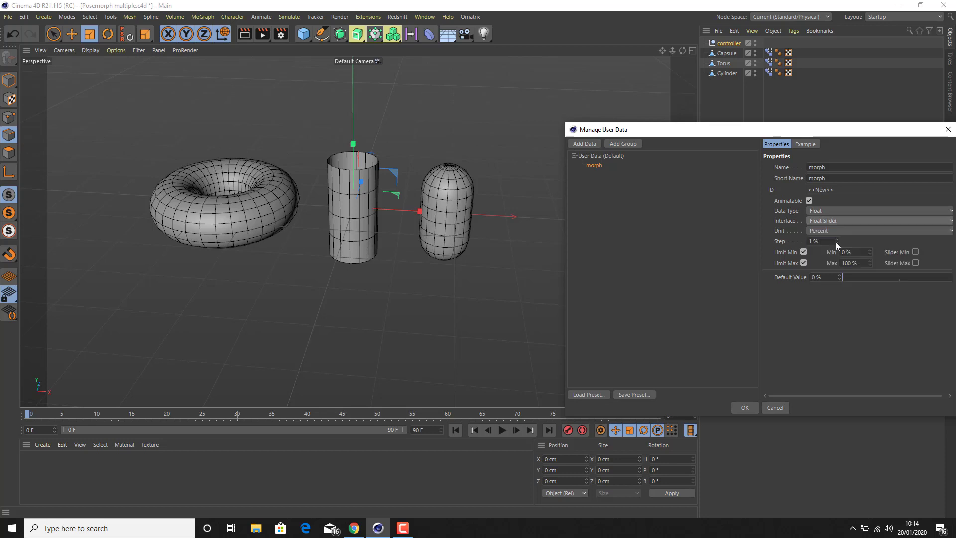
{"action": "left_click_drag", "start_coordinate": [814, 133], "coordinate": [650, 97]}
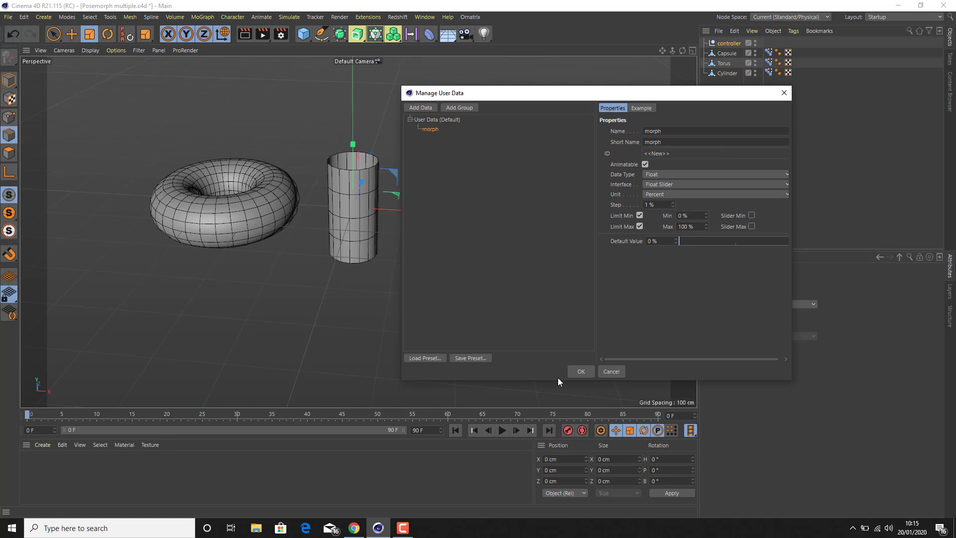
{"action": "left_click", "coordinate": [581, 372]}
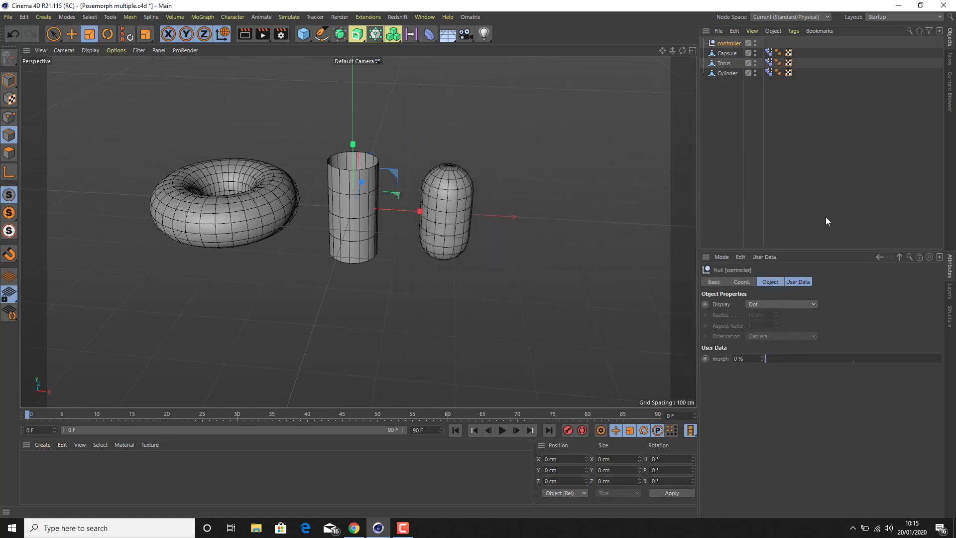
Try out the controller null's morph slider and bring it back to 0 %
{"action": "left_click", "coordinate": [730, 53]}
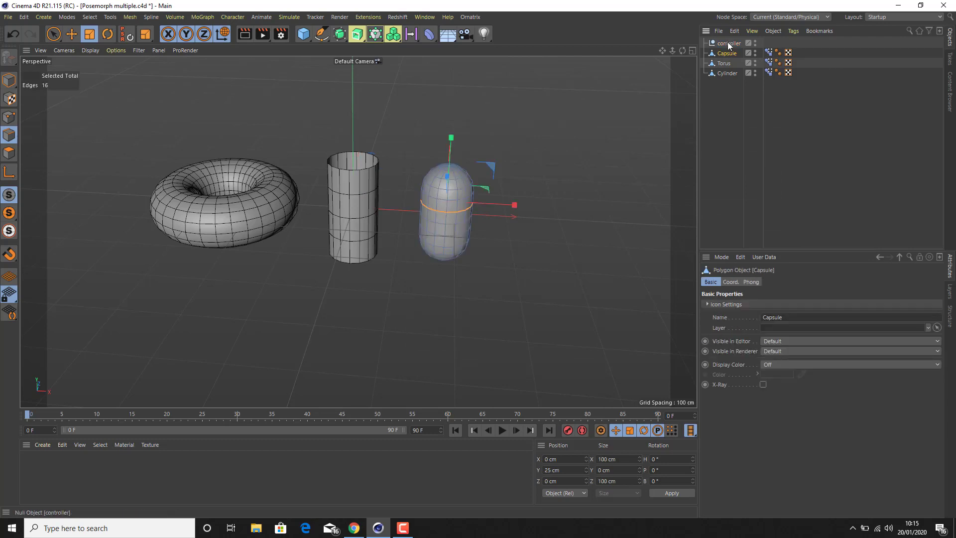
{"action": "left_click", "coordinate": [728, 43]}
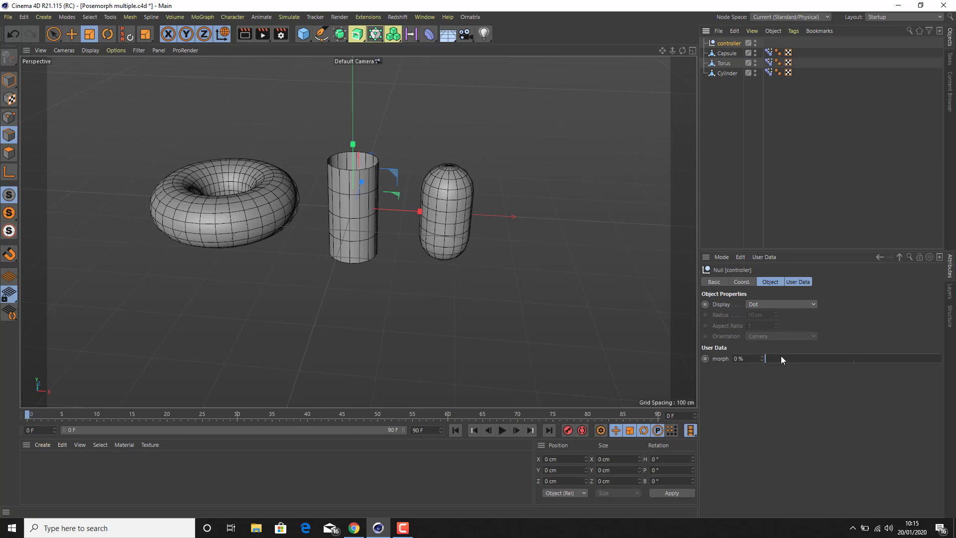
{"action": "left_click_drag", "start_coordinate": [781, 356], "coordinate": [652, 365]}
{"action": "left_click", "coordinate": [720, 357]}
{"action": "right_click", "coordinate": [743, 361]}
{"action": "key", "text": "Escape"}
{"action": "right_click", "coordinate": [717, 391]}
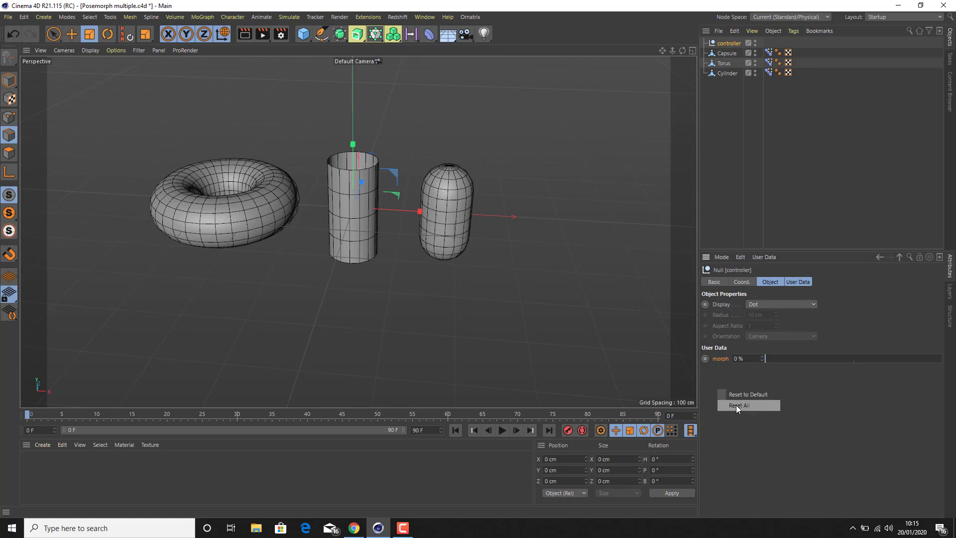
{"action": "left_click", "coordinate": [737, 405]}
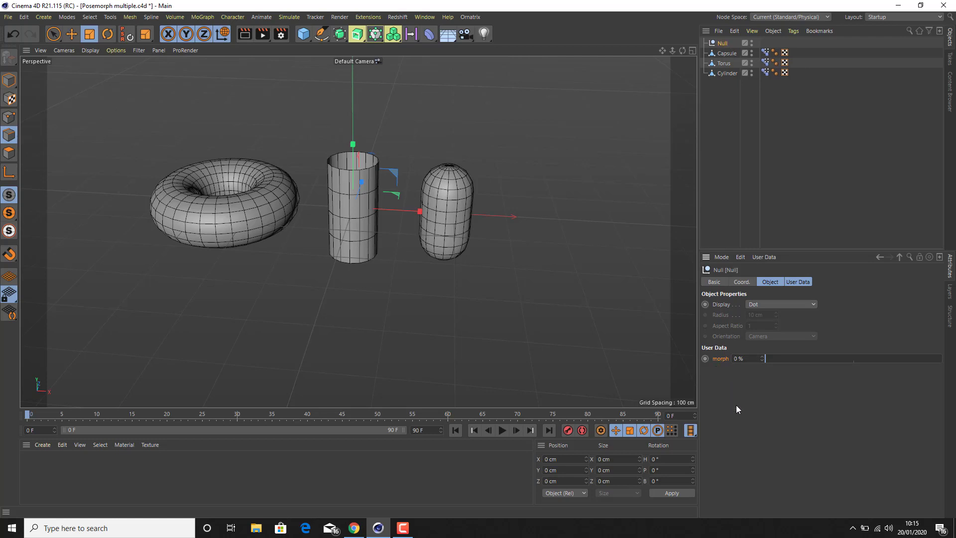
{"action": "key", "text": "ctrl+z"}
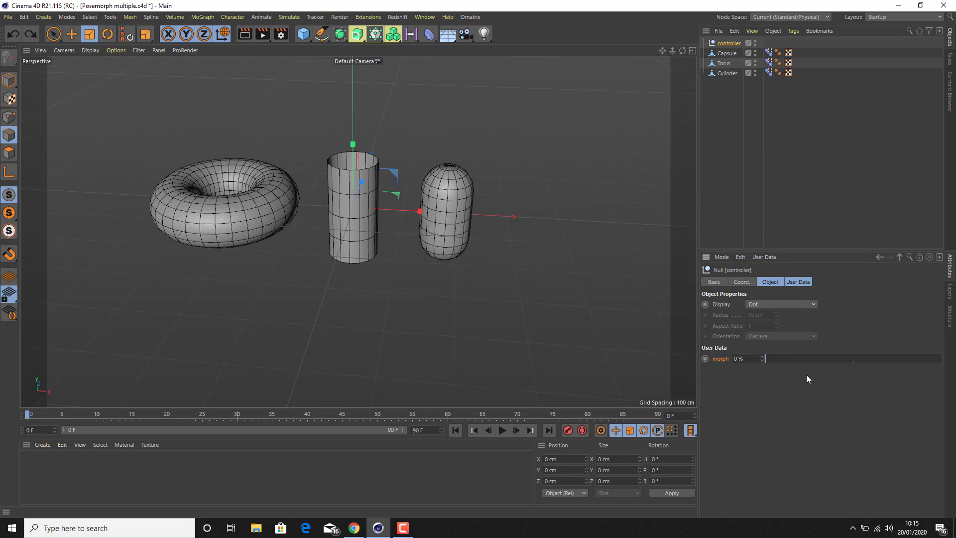
Add the controller's morph parameter to the viewport HUD and place it in the empty area above the capsule
{"action": "right_click", "coordinate": [720, 360]}
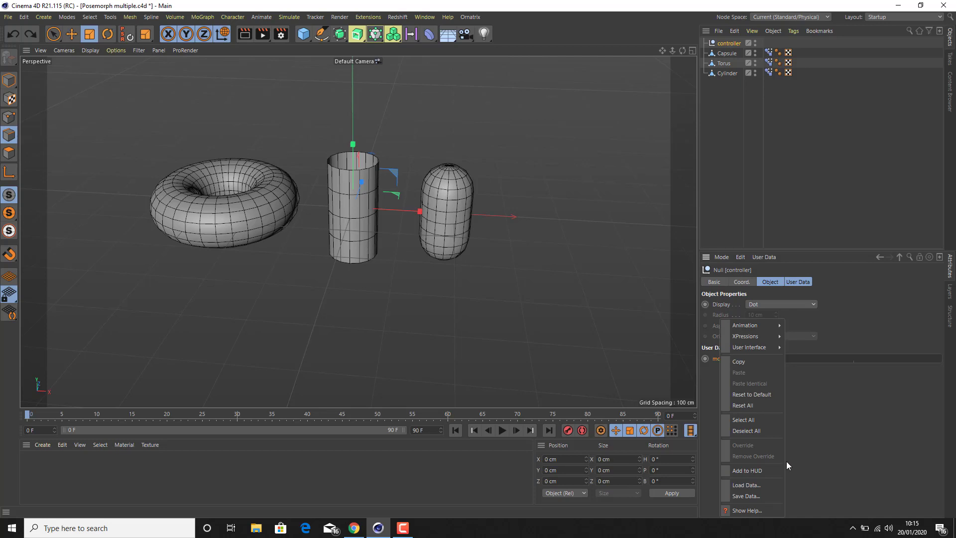
{"action": "left_click", "coordinate": [766, 471]}
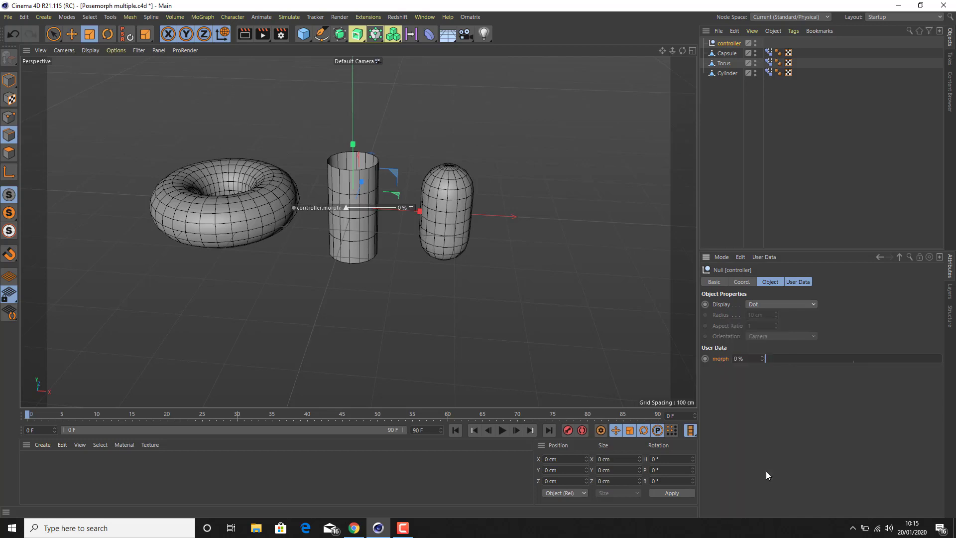
{"action": "left_click", "coordinate": [310, 207]}
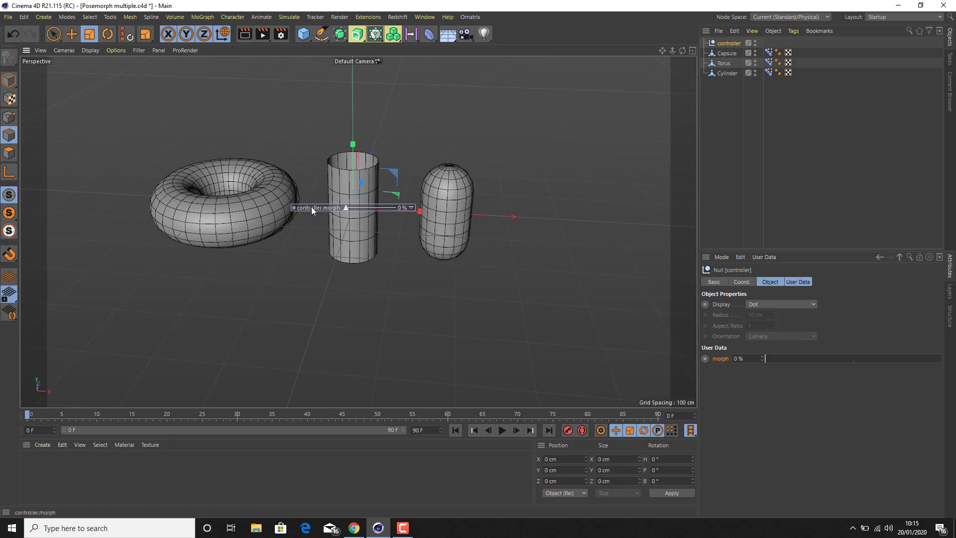
{"action": "left_click_drag", "start_coordinate": [312, 207], "coordinate": [511, 108], "text": "ctrl"}
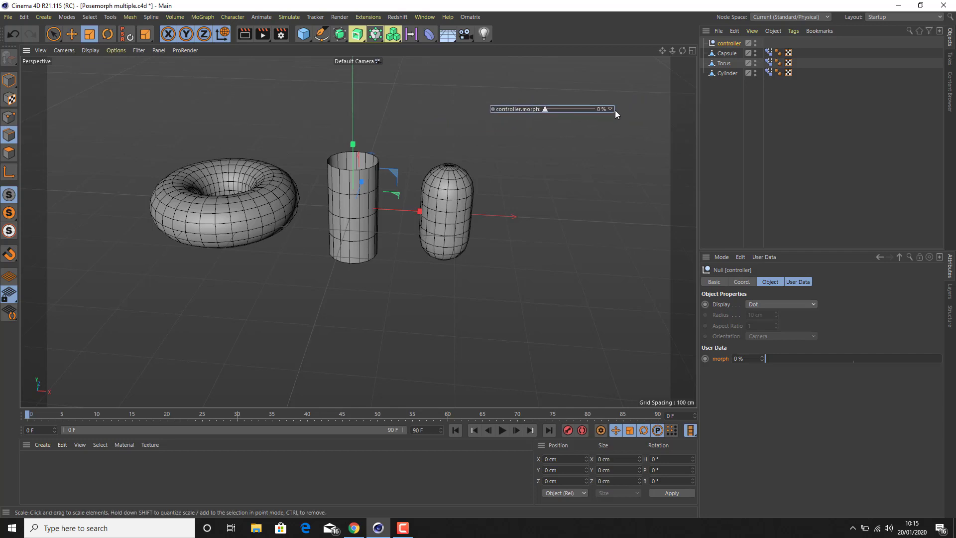
Set the controller.morph HUD element's Show option to Always
{"action": "right_click", "coordinate": [573, 109]}
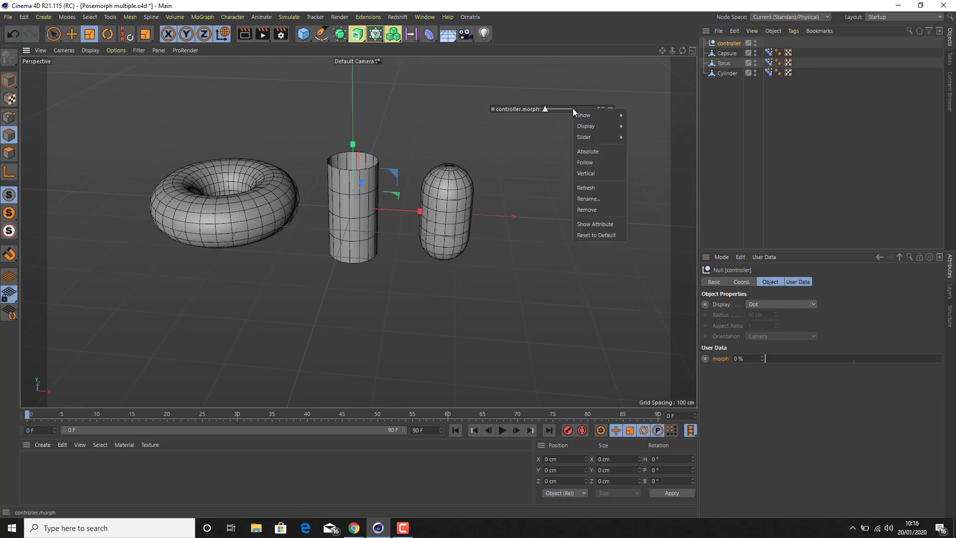
{"action": "mouse_move", "coordinate": [596, 125]}
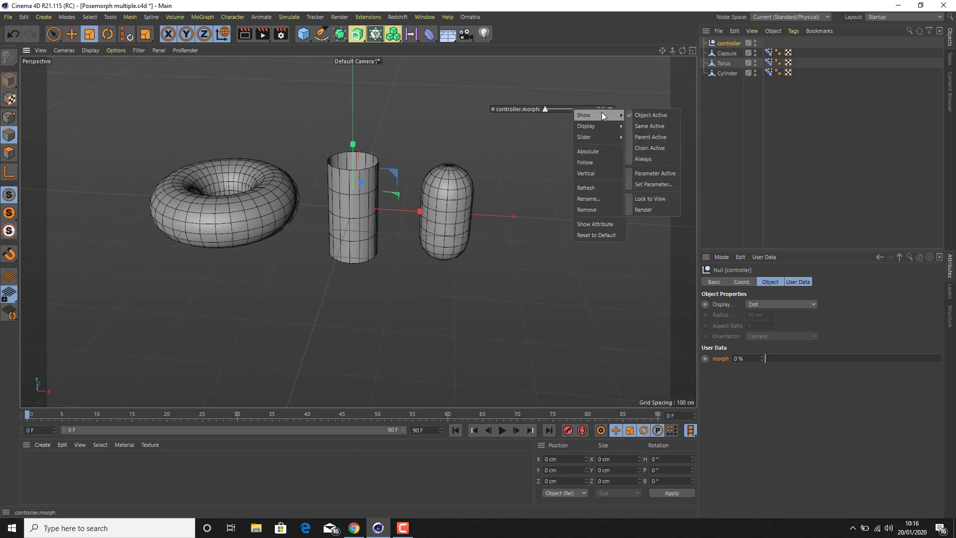
{"action": "left_click", "coordinate": [658, 160]}
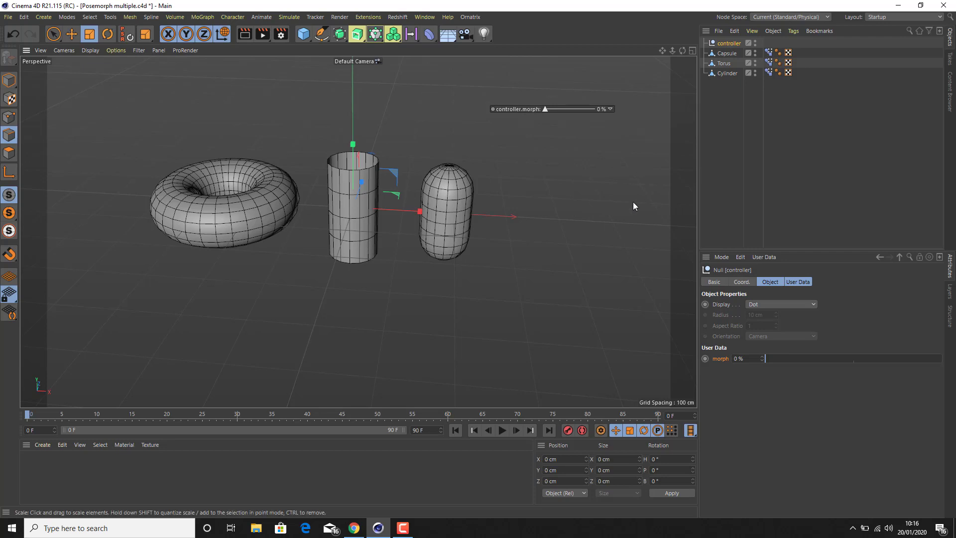
Deselect all objects and test the controller.morph HUD slider, returning it to 0 %
{"action": "left_click", "coordinate": [725, 100]}
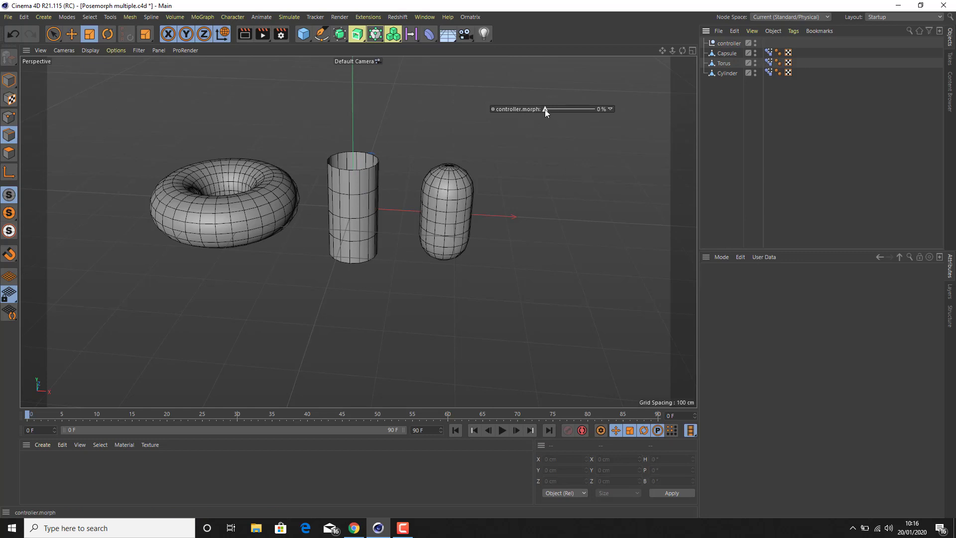
{"action": "left_click_drag", "start_coordinate": [545, 108], "coordinate": [492, 117]}
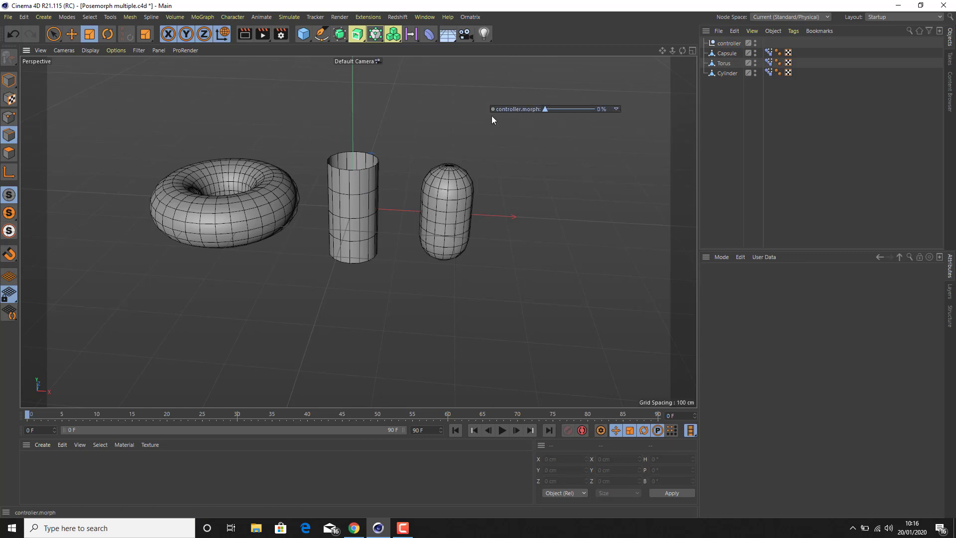
{"action": "left_click", "coordinate": [727, 43]}
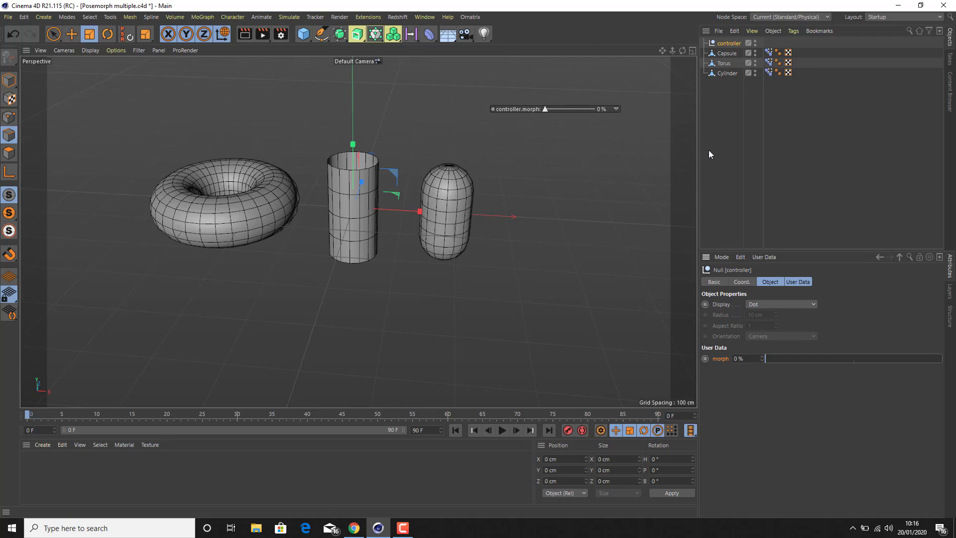
{"action": "left_click", "coordinate": [724, 125]}
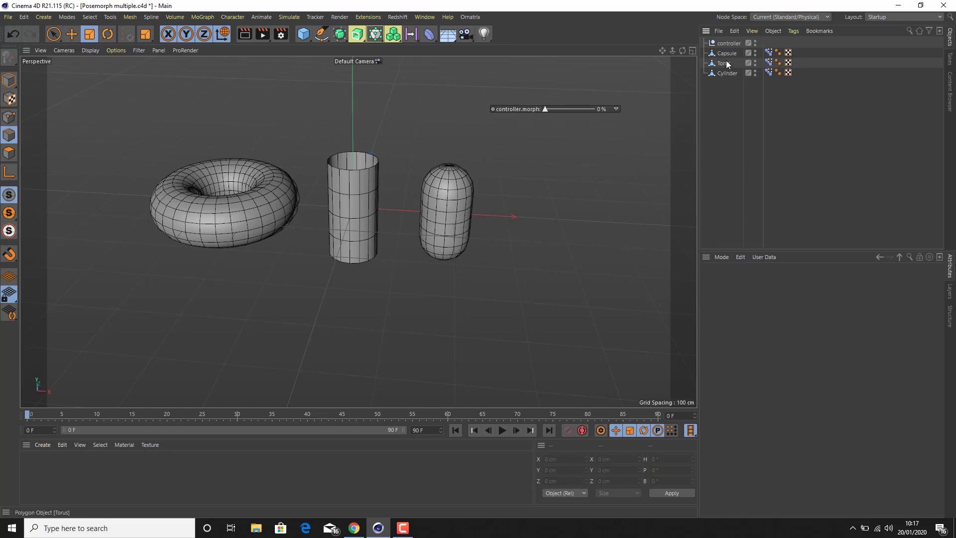
Set the controller null's morph user data parameter as the XPressions driver
{"action": "left_click", "coordinate": [728, 43]}
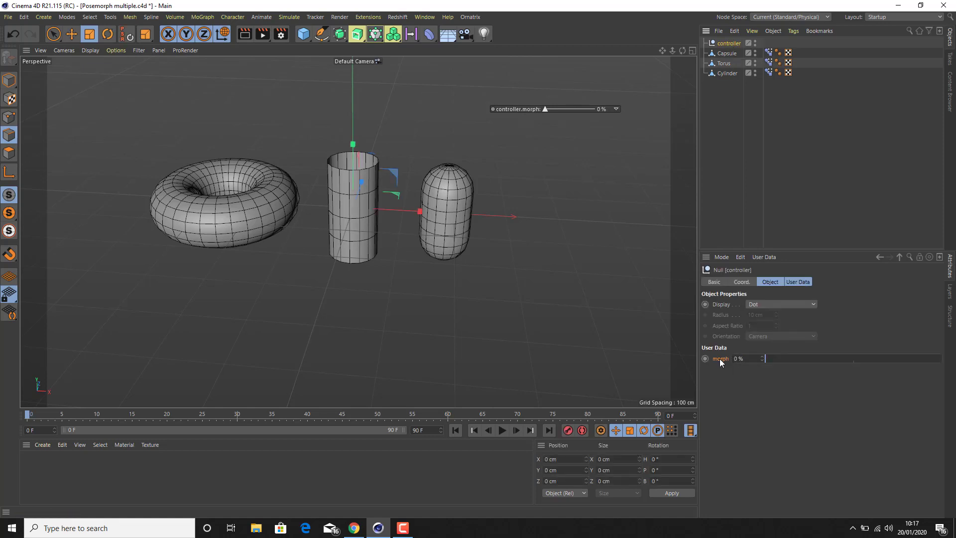
{"action": "right_click", "coordinate": [787, 363]}
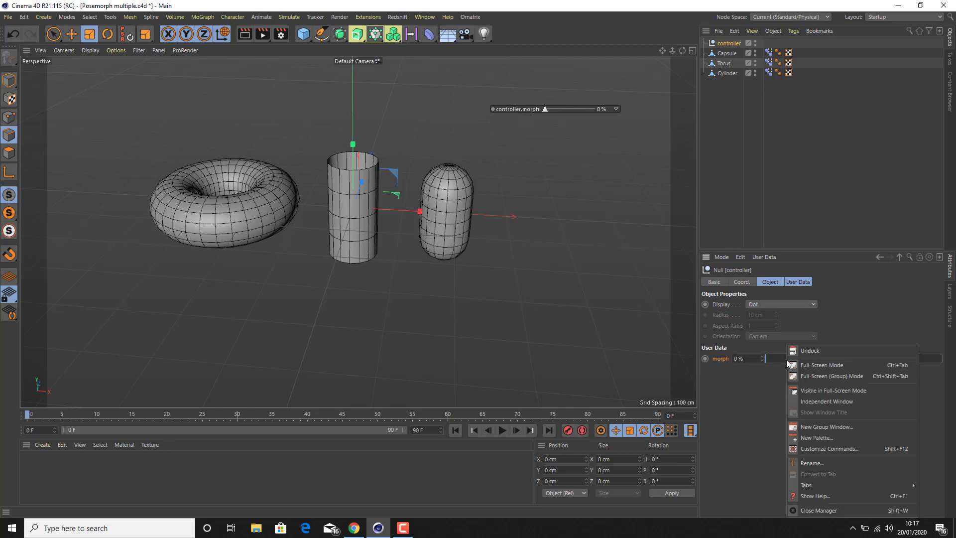
{"action": "left_click", "coordinate": [754, 389]}
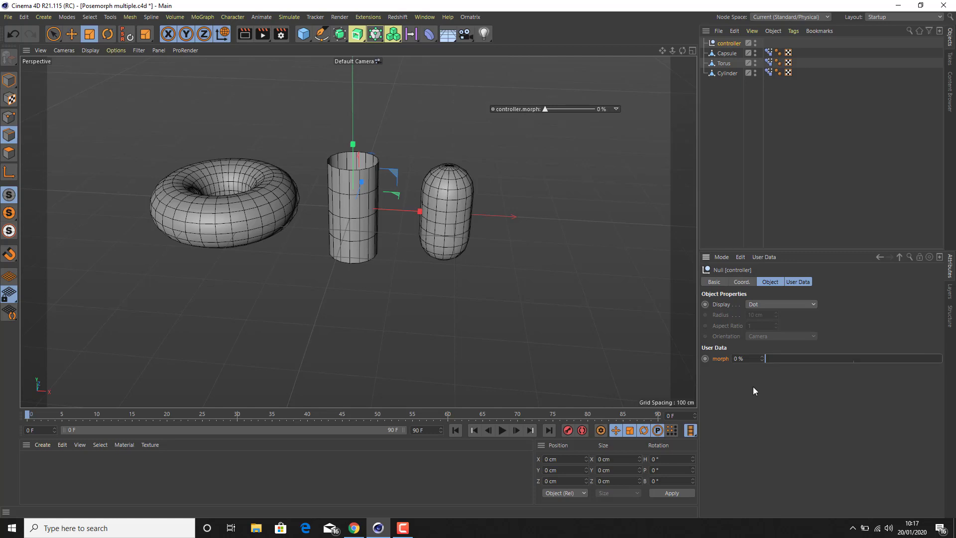
{"action": "right_click", "coordinate": [734, 357]}
{"action": "left_click", "coordinate": [720, 358]}
{"action": "right_click", "coordinate": [720, 357]}
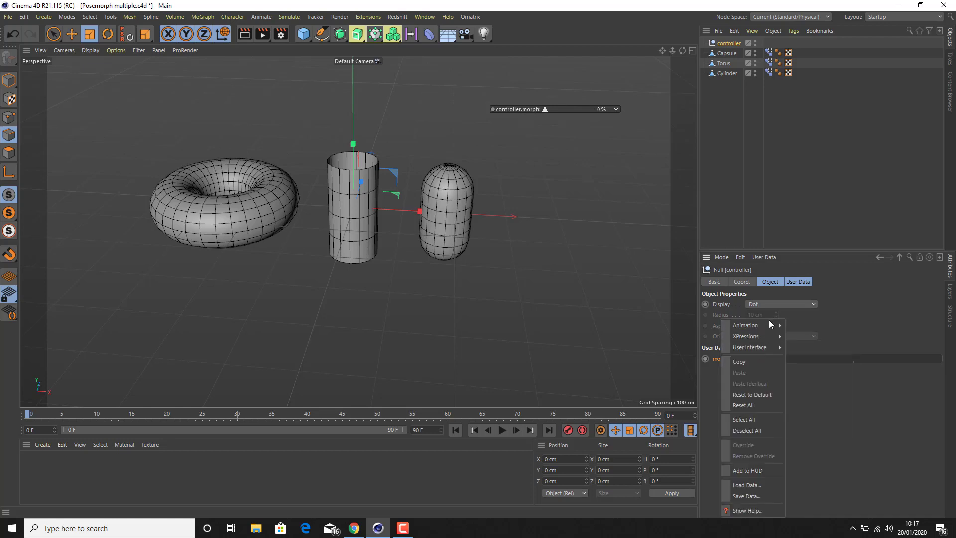
{"action": "mouse_move", "coordinate": [770, 327]}
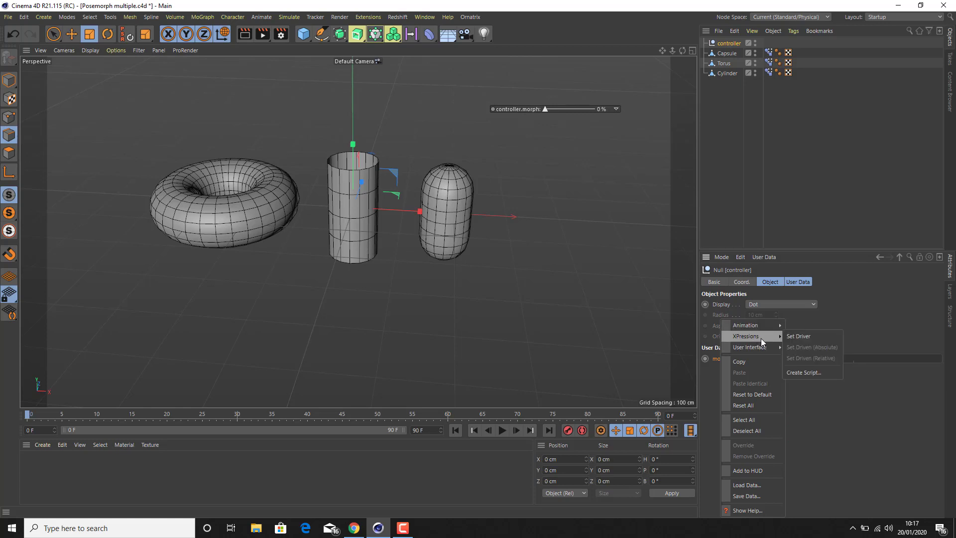
{"action": "left_click", "coordinate": [812, 337]}
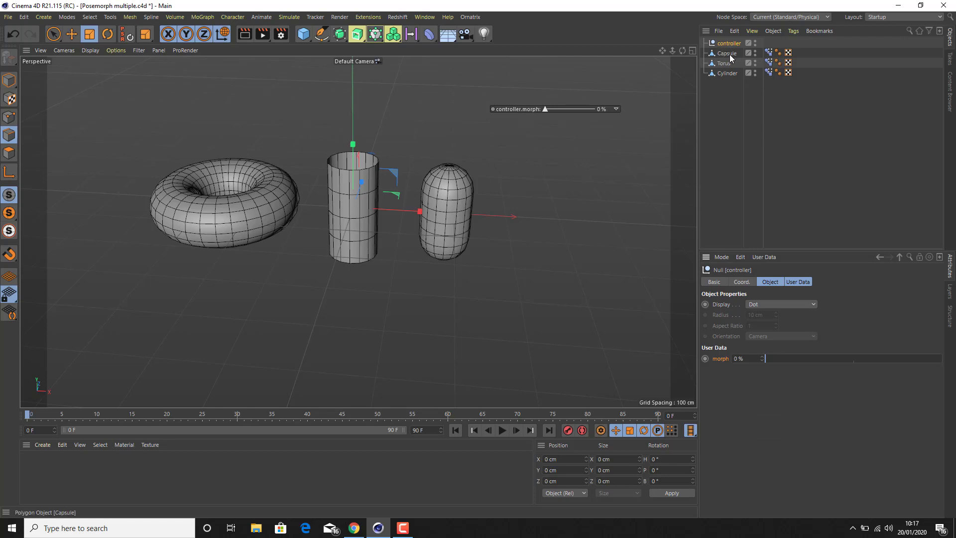
Select the capsule's Pose Morph tag, reset all its parameters and switch it back to Animate mode
{"action": "left_click", "coordinate": [769, 52]}
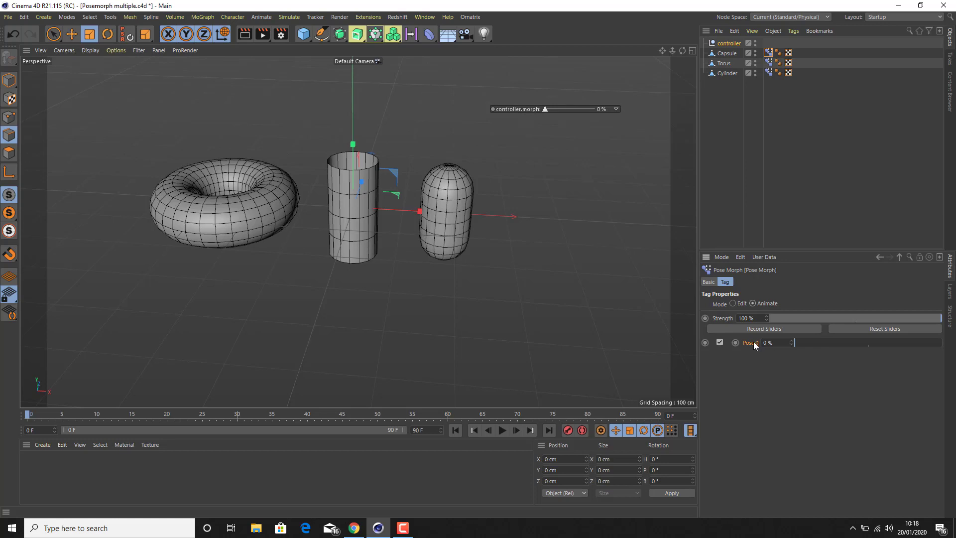
{"action": "right_click", "coordinate": [773, 366]}
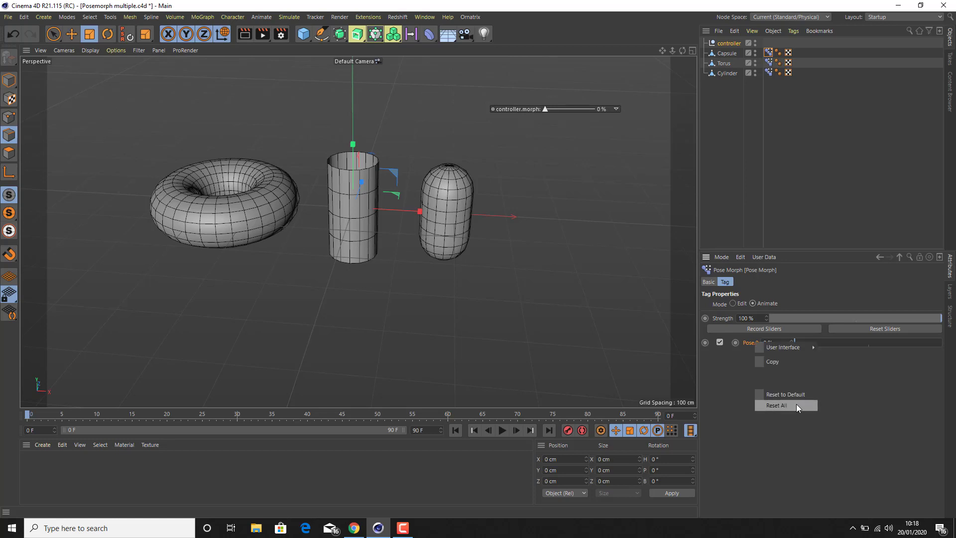
{"action": "left_click", "coordinate": [797, 404]}
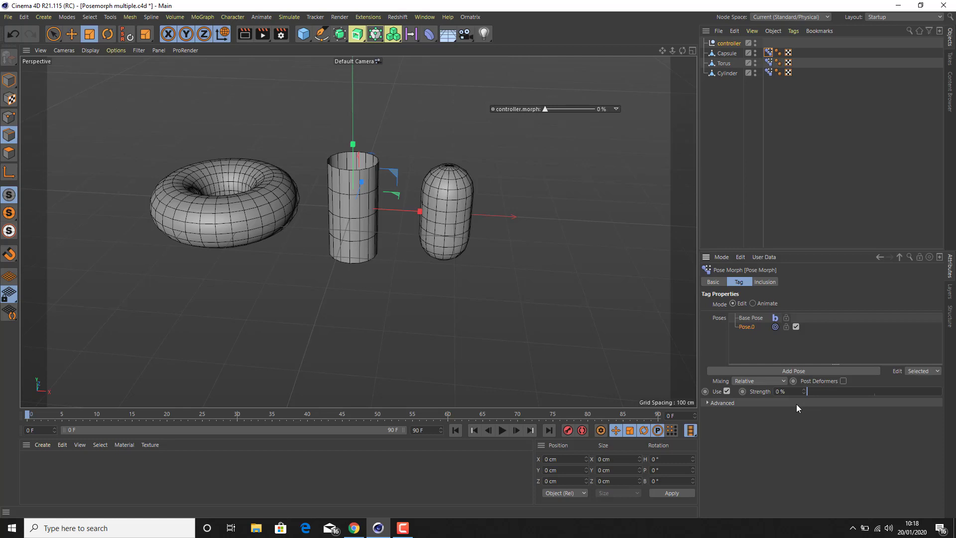
{"action": "left_click", "coordinate": [752, 304]}
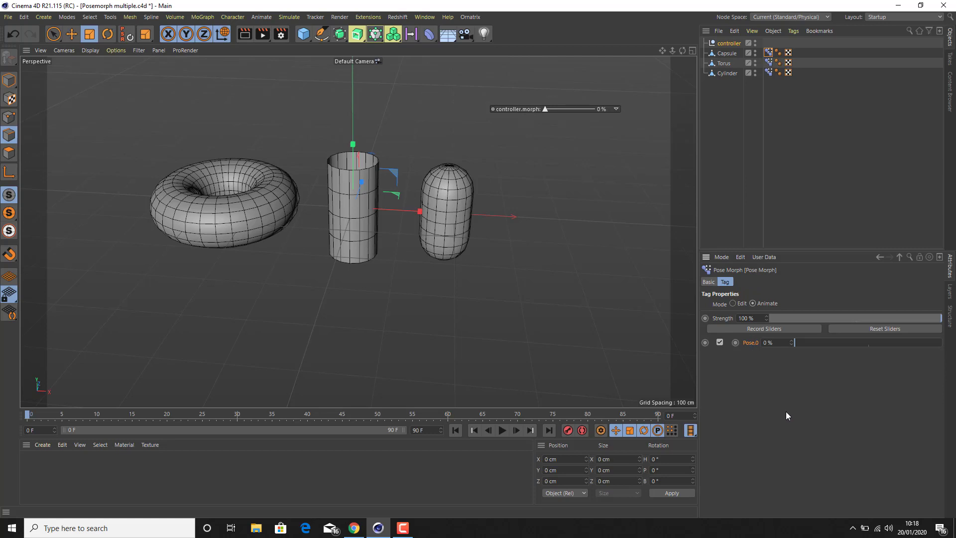
Make the capsule's Pose.0 strength driven by the morph parameter with Set Driven (Absolute)
{"action": "right_click", "coordinate": [770, 342]}
{"action": "key", "text": "Escape"}
{"action": "right_click", "coordinate": [746, 343]}
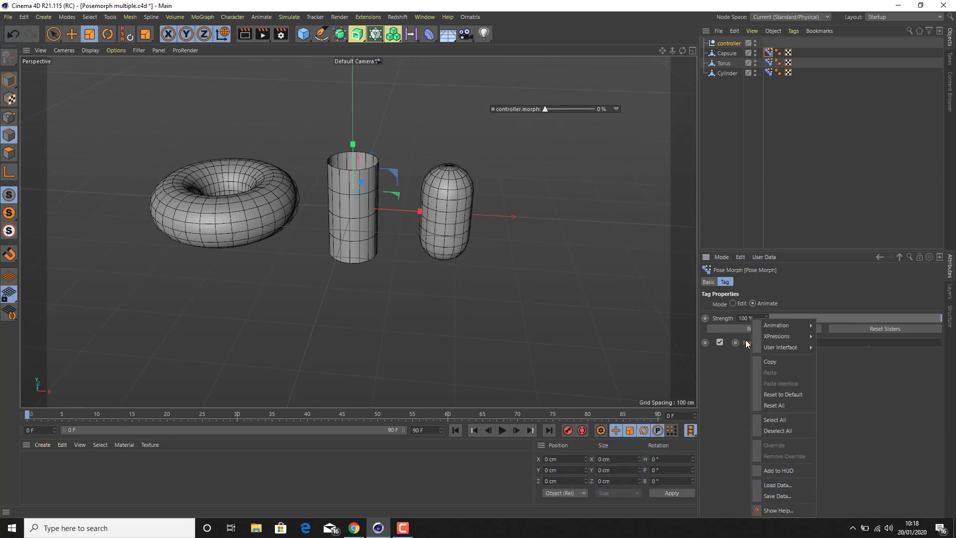
{"action": "mouse_move", "coordinate": [803, 337]}
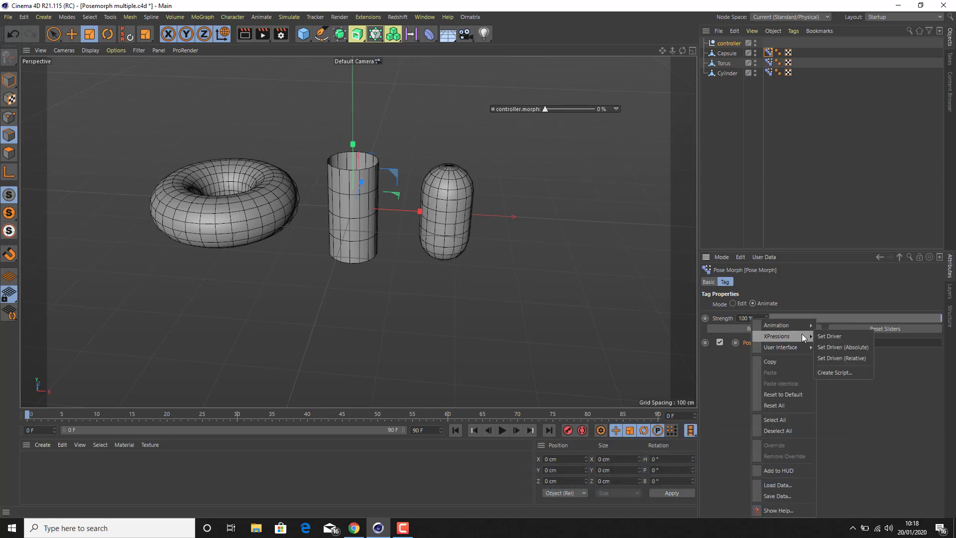
{"action": "left_click", "coordinate": [860, 347]}
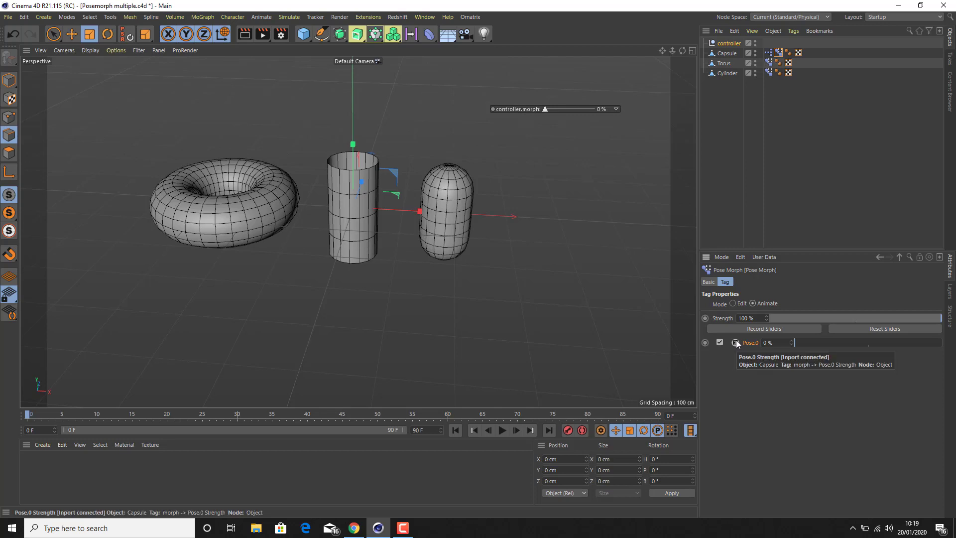
Move the generated XPresso tag from the capsule onto the controller null and select the controller
{"action": "mouse_move", "coordinate": [737, 342]}
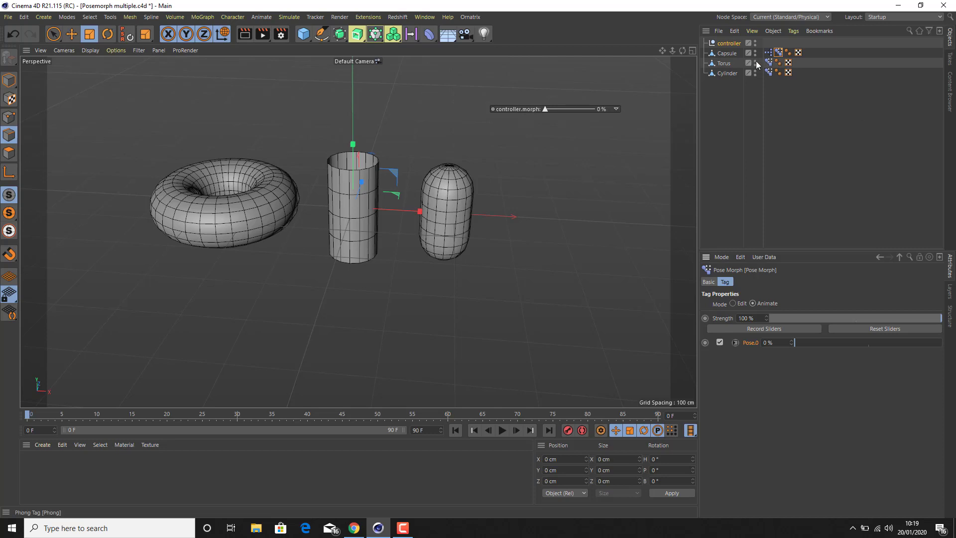
{"action": "left_click", "coordinate": [731, 53]}
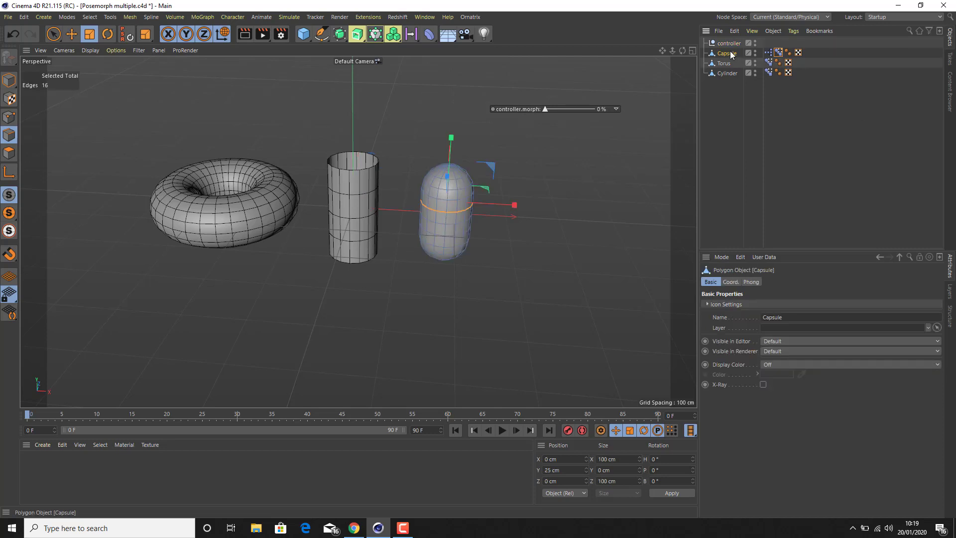
{"action": "left_click", "coordinate": [770, 53]}
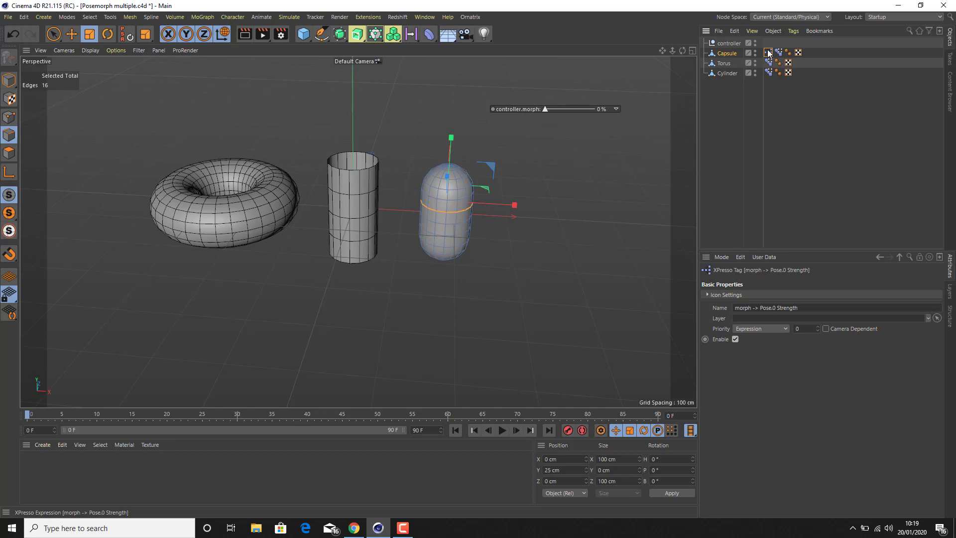
{"action": "left_click_drag", "start_coordinate": [769, 53], "coordinate": [729, 45]}
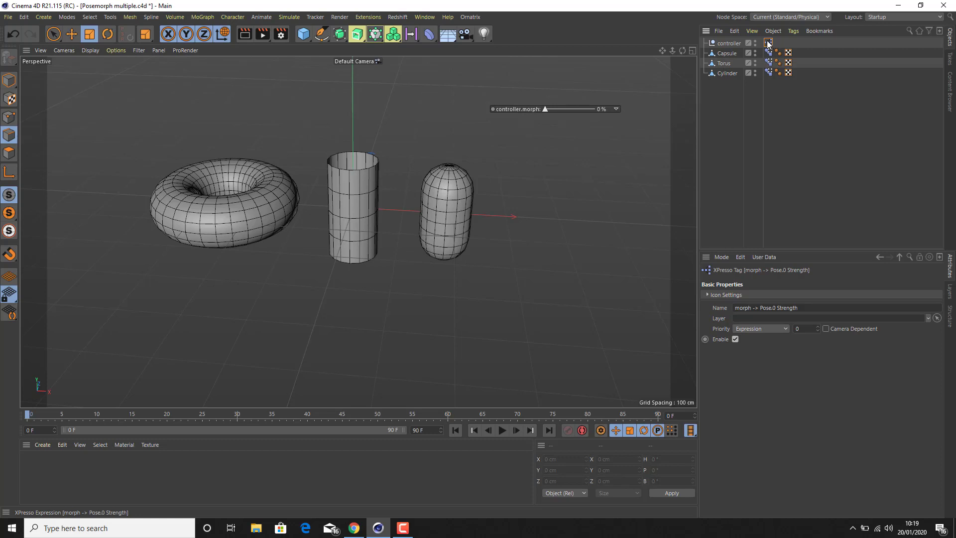
{"action": "left_click", "coordinate": [727, 53]}
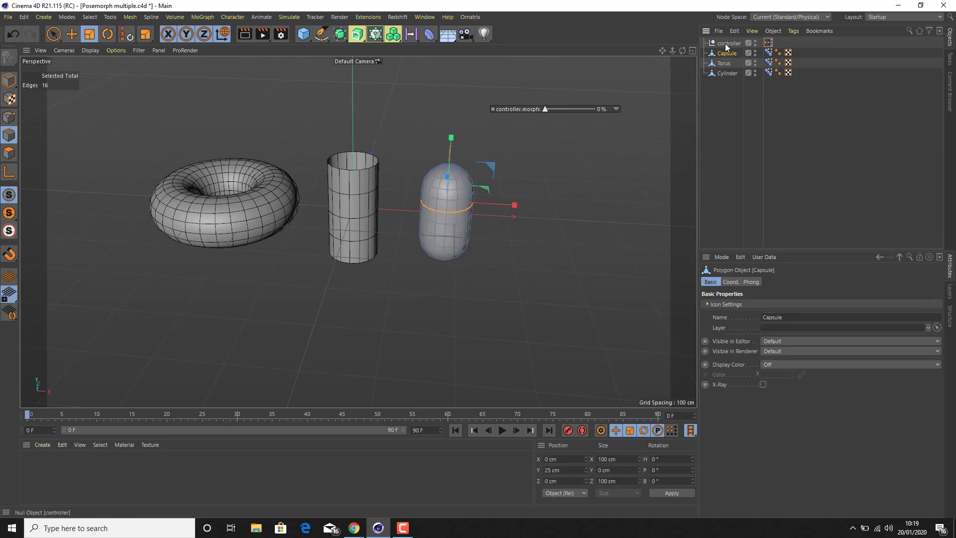
{"action": "left_click", "coordinate": [728, 44]}
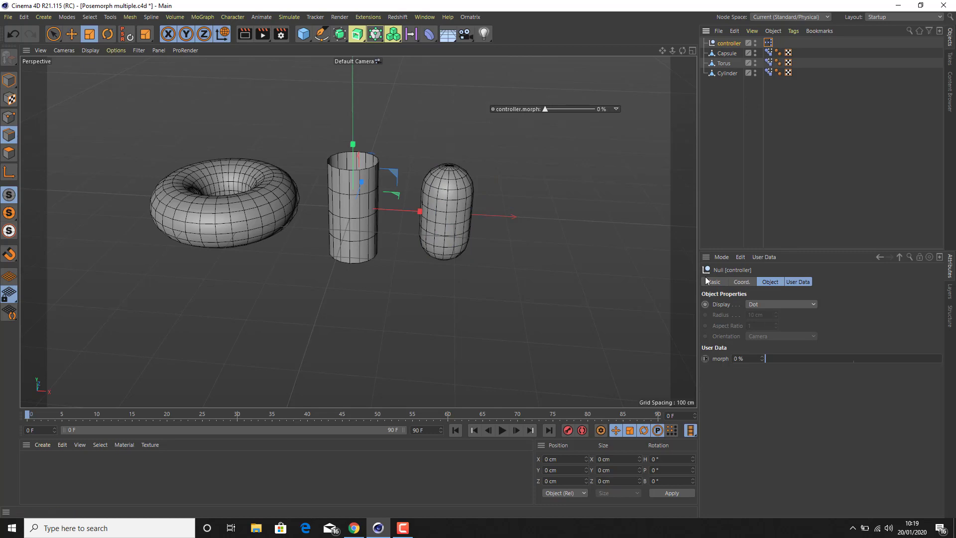
Test the controller's morph slider in the viewport and check the capsule's Pose Morph tag
{"action": "left_click_drag", "start_coordinate": [545, 108], "coordinate": [480, 106]}
{"action": "left_click", "coordinate": [769, 53]}
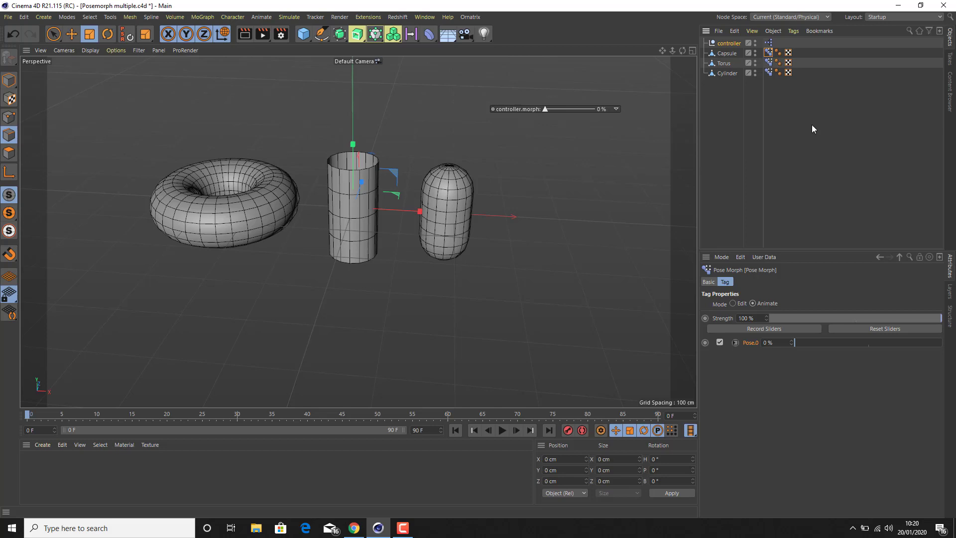
Open the controller's XPresso tag in the XPresso Editor, place the window clear of the object list, and inspect the Range Mapper node
{"action": "left_click", "coordinate": [769, 44]}
{"action": "double_click", "coordinate": [770, 44]}
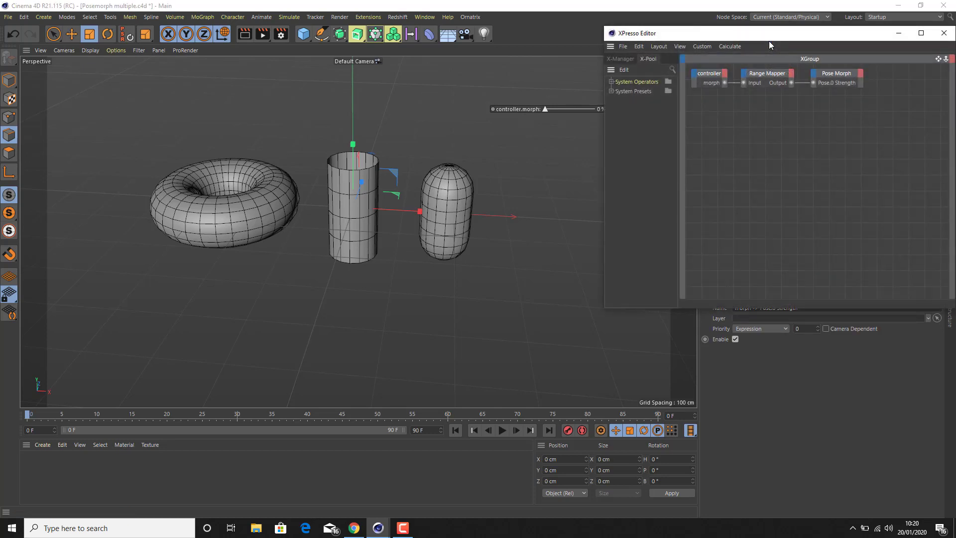
{"action": "left_click_drag", "start_coordinate": [742, 35], "coordinate": [342, 260]}
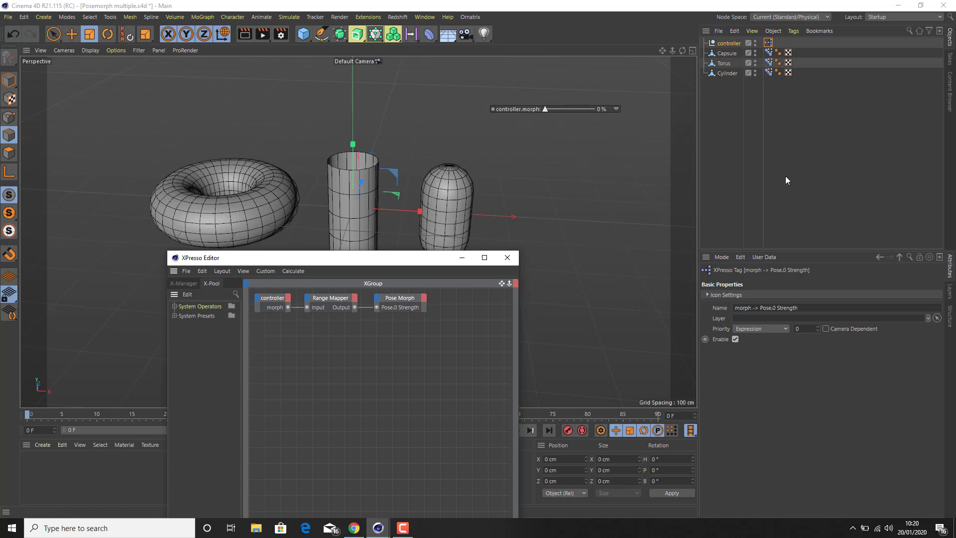
{"action": "left_click", "coordinate": [728, 43]}
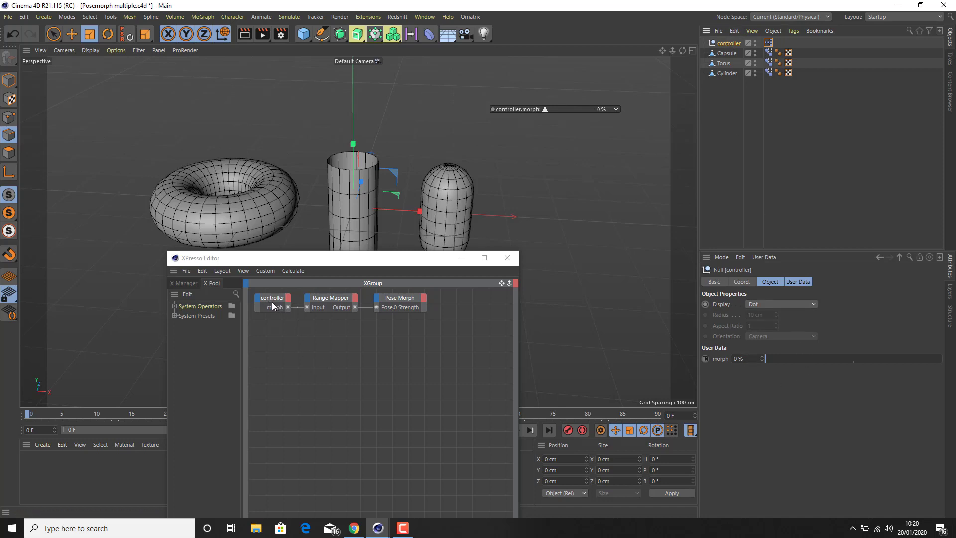
{"action": "left_click", "coordinate": [338, 302]}
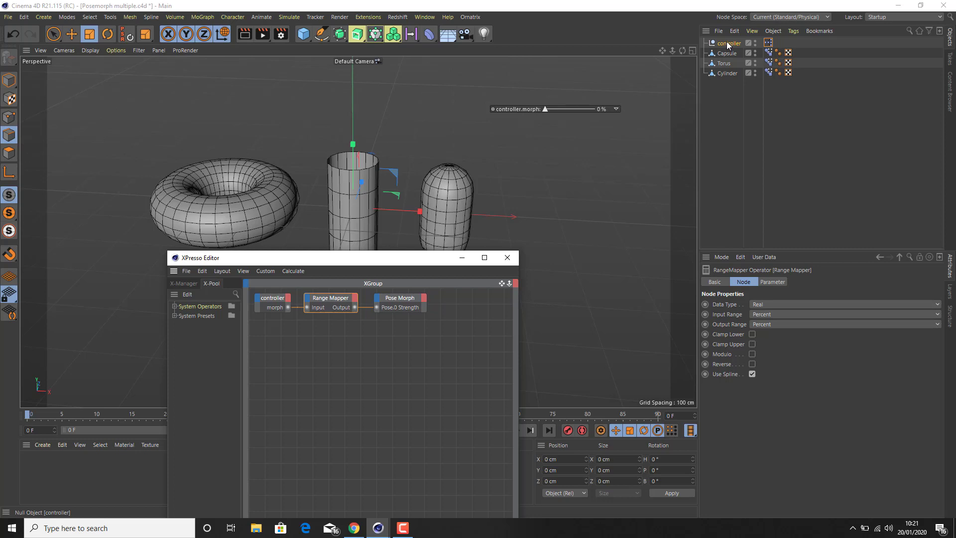
Add a second controller node to the XPresso graph, below the existing controller node
{"action": "left_click_drag", "start_coordinate": [728, 43], "coordinate": [271, 347]}
{"action": "left_click", "coordinate": [269, 301]}
{"action": "left_click", "coordinate": [267, 344]}
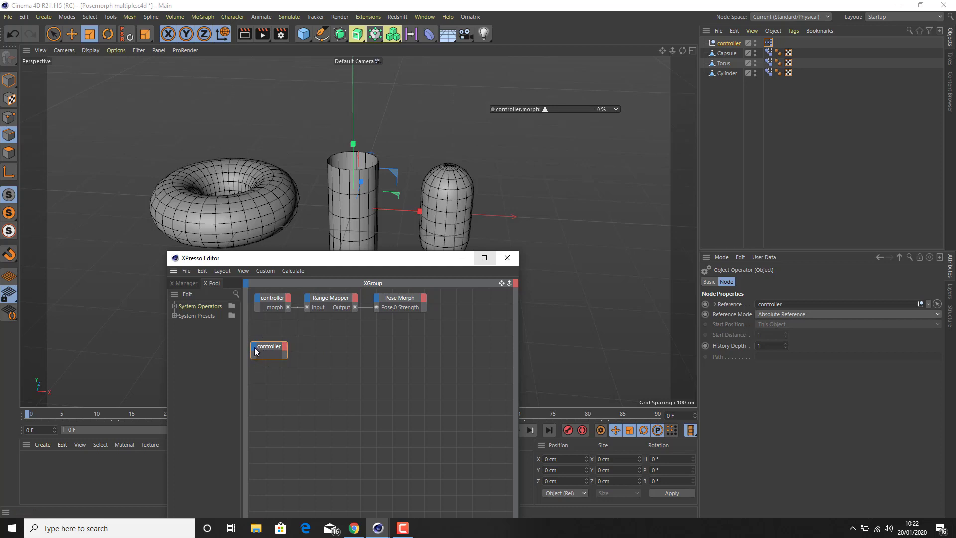
Compare the new controller node's available output ports with the null's Basic, Coord., Object and User Data attributes
{"action": "left_click", "coordinate": [286, 347]}
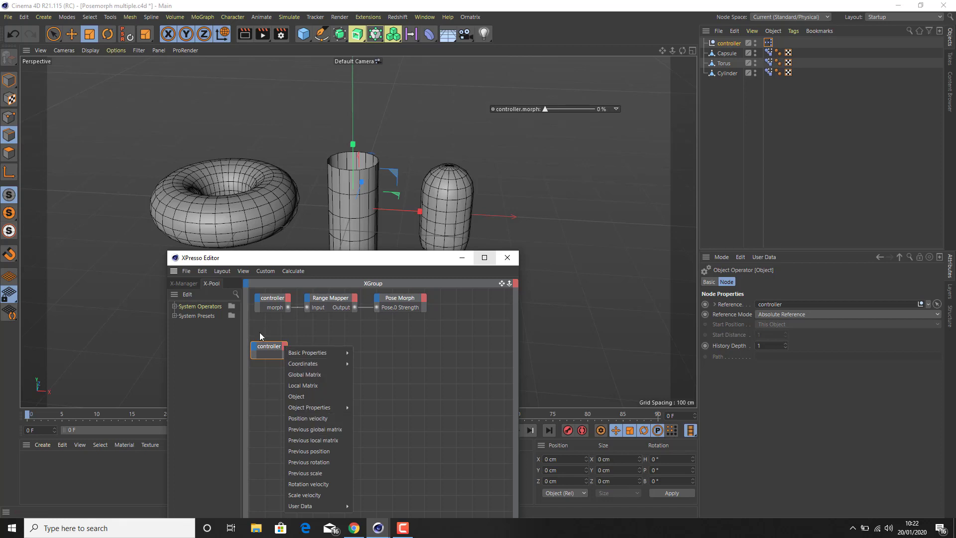
{"action": "left_click", "coordinate": [262, 349]}
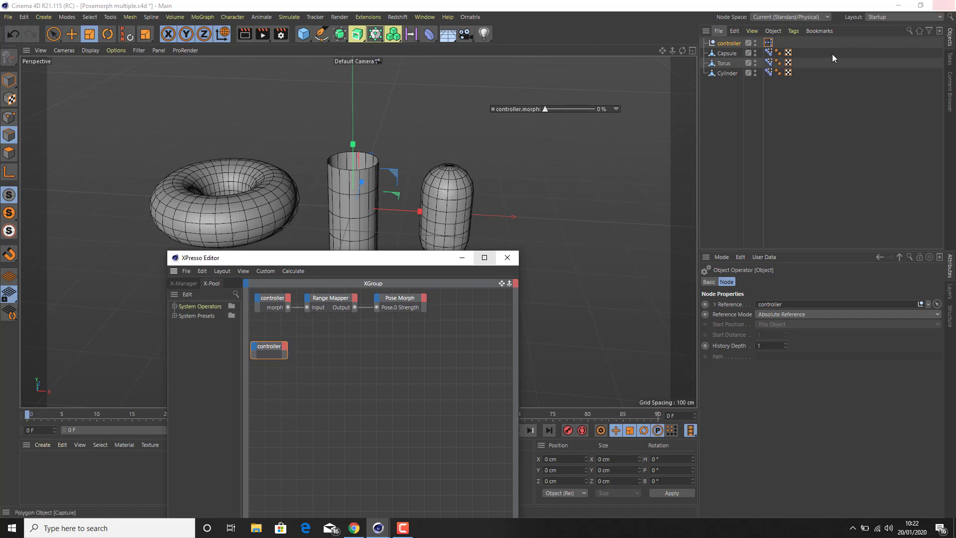
{"action": "left_click", "coordinate": [721, 45]}
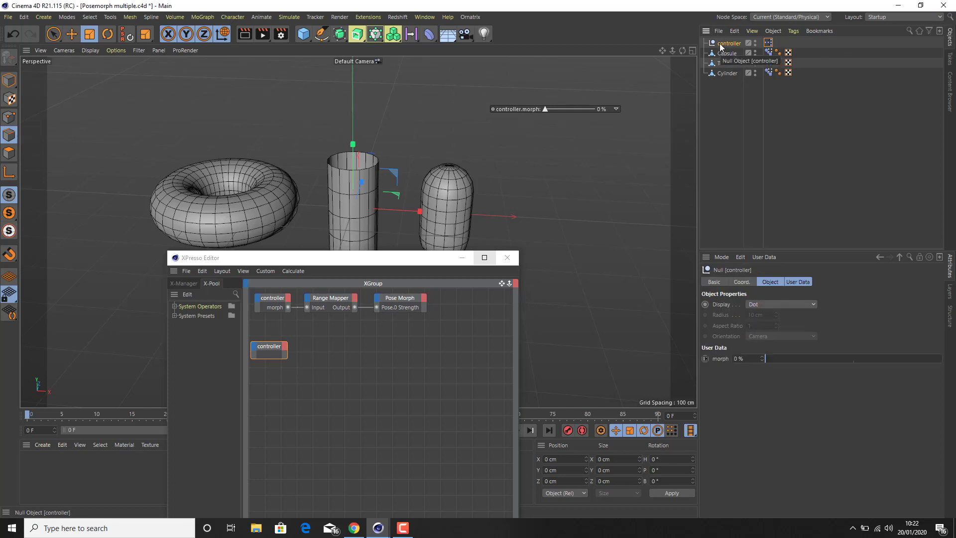
{"action": "left_click", "coordinate": [712, 282]}
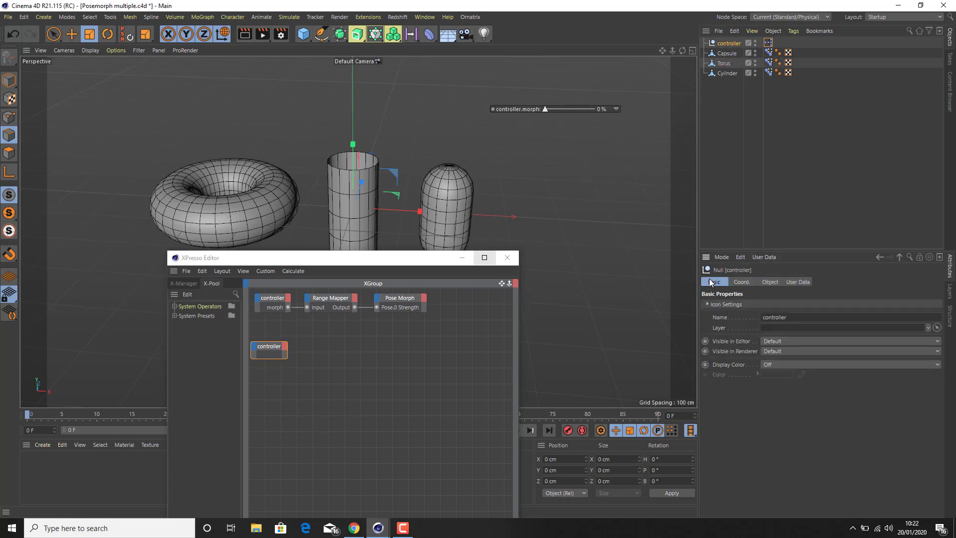
{"action": "left_click", "coordinate": [740, 284]}
{"action": "left_click", "coordinate": [769, 281]}
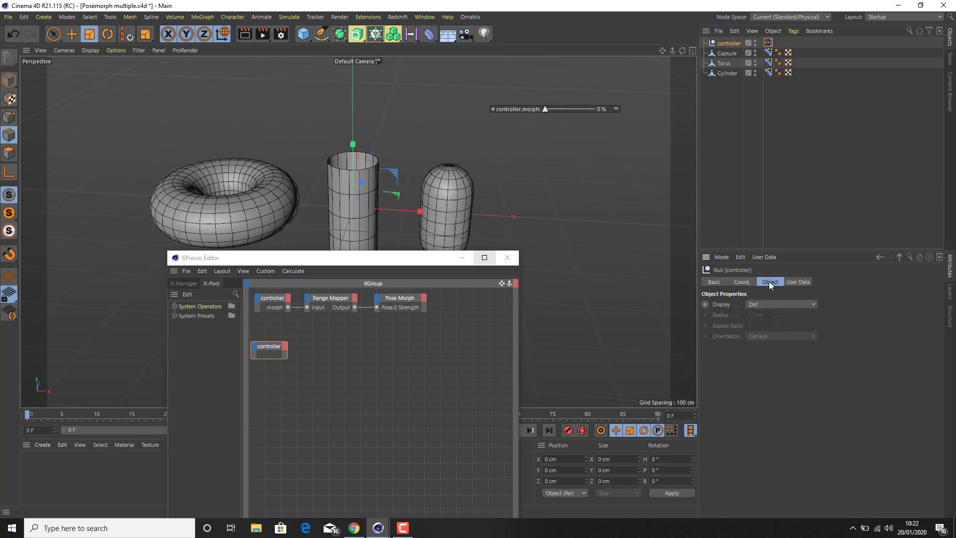
{"action": "left_click", "coordinate": [797, 282]}
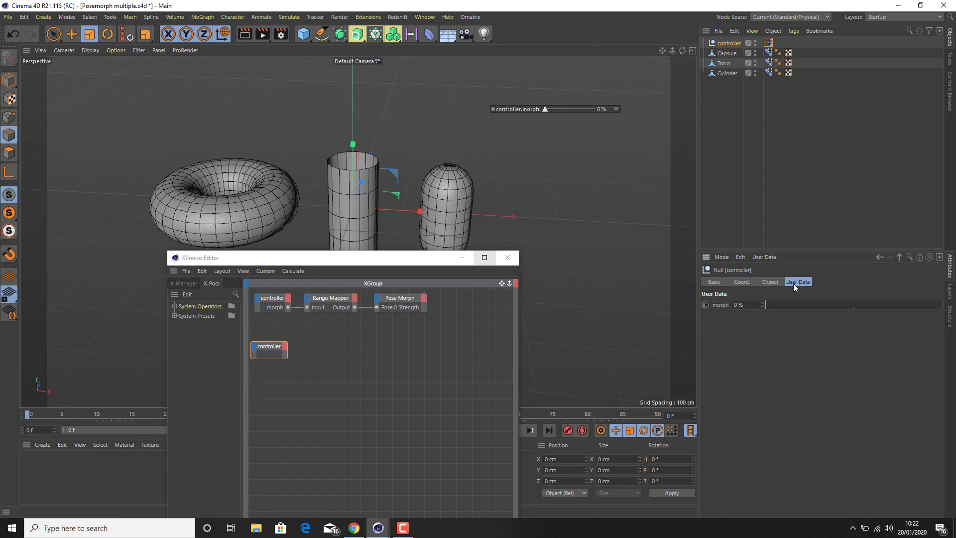
{"action": "left_click", "coordinate": [717, 282]}
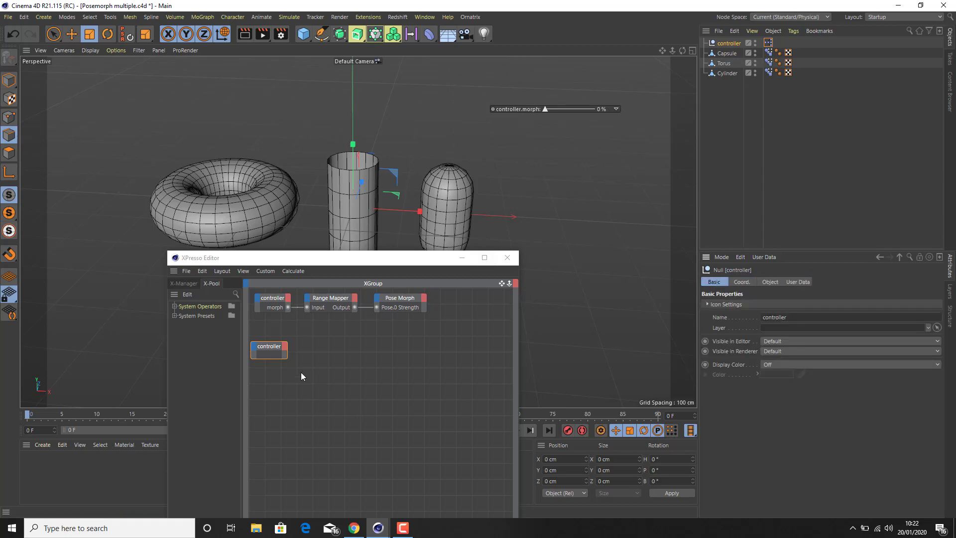
Add the morph user data output port to the second controller node and align the node under the first one
{"action": "left_click", "coordinate": [286, 345]}
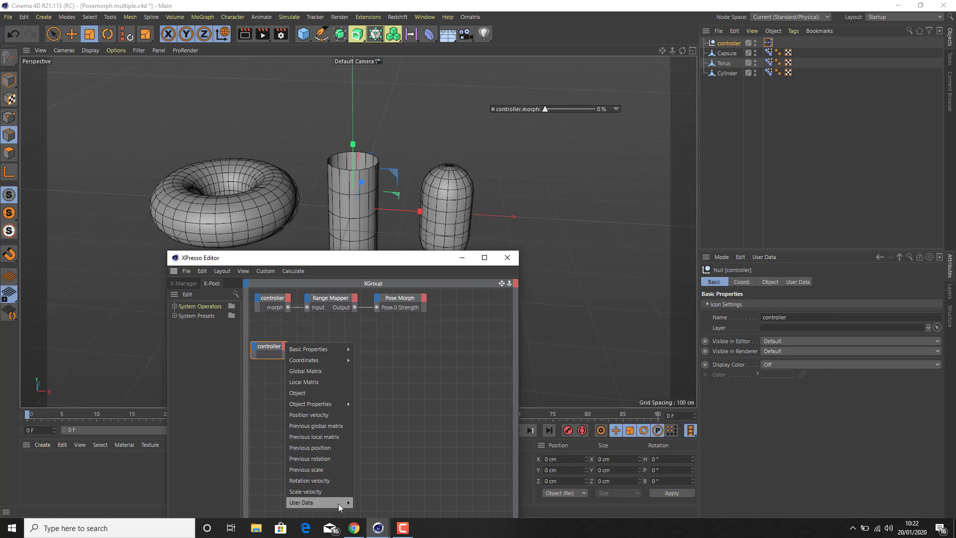
{"action": "left_click", "coordinate": [338, 503]}
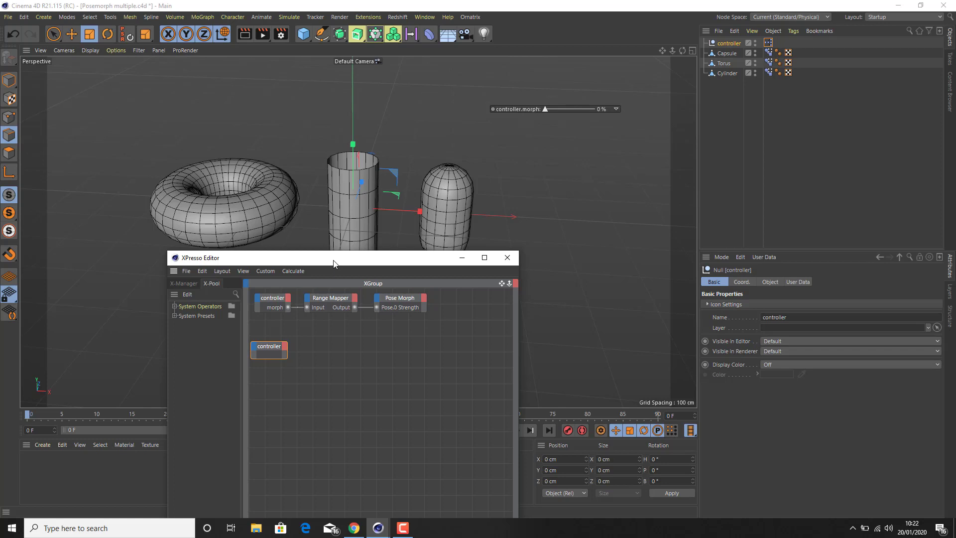
{"action": "left_click_drag", "start_coordinate": [334, 264], "coordinate": [310, 110]}
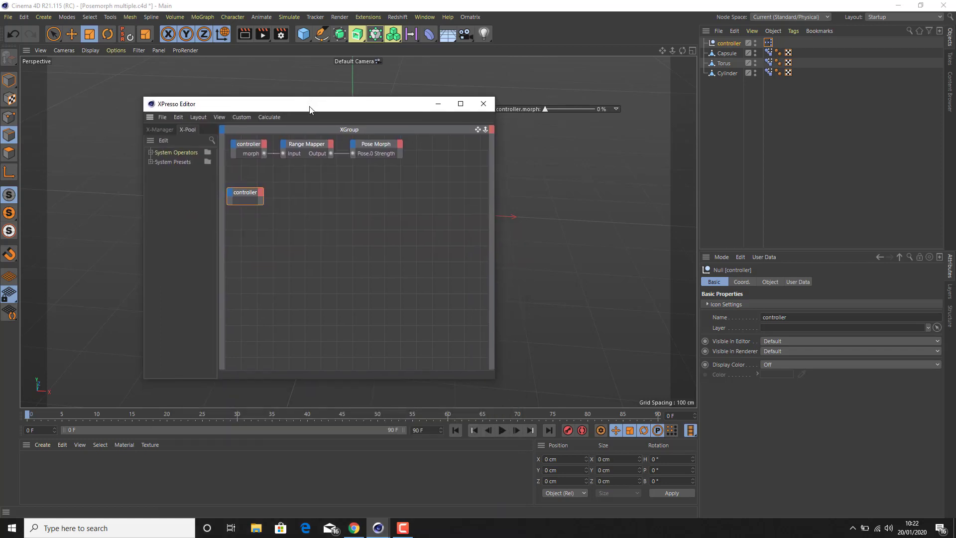
{"action": "left_click", "coordinate": [230, 192]}
{"action": "left_click", "coordinate": [265, 179]}
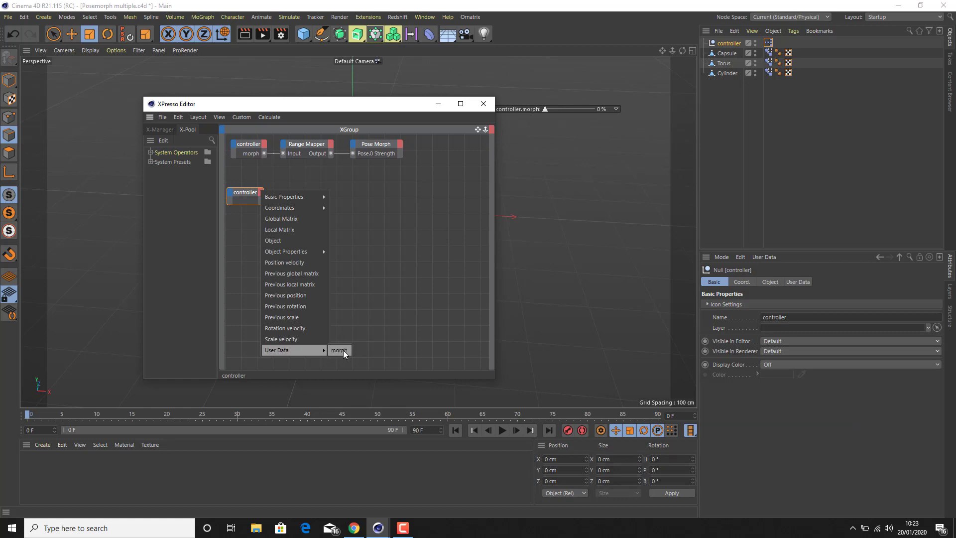
{"action": "left_click", "coordinate": [341, 350]}
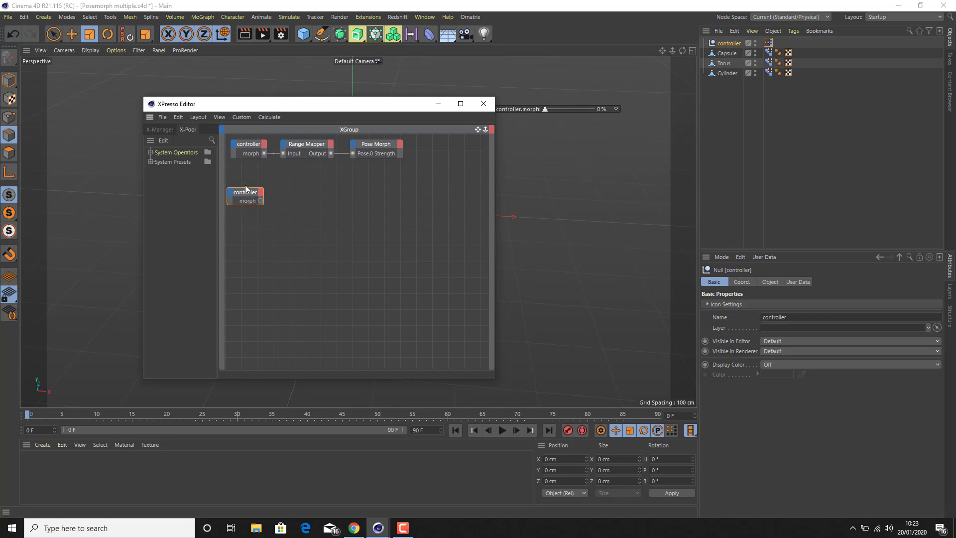
{"action": "left_click_drag", "start_coordinate": [247, 194], "coordinate": [250, 195]}
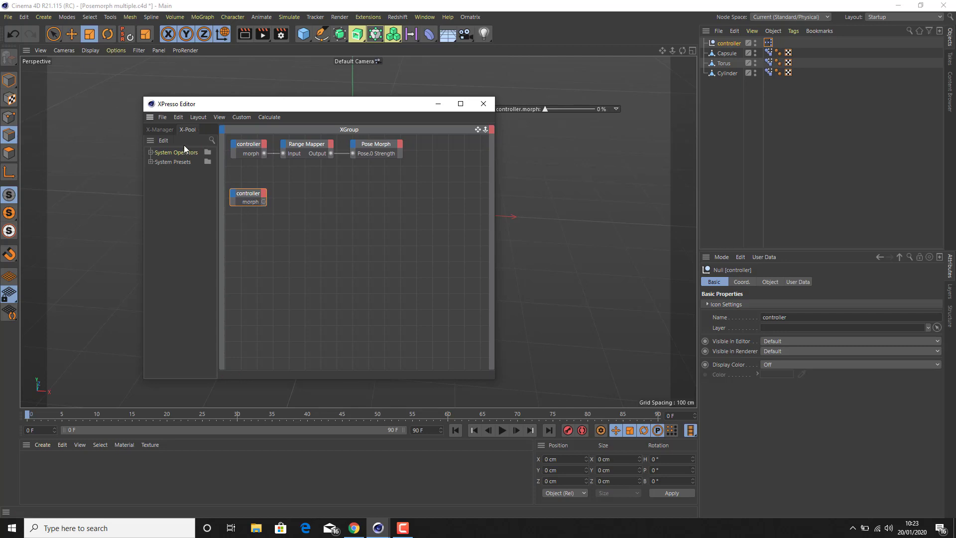
{"action": "left_click", "coordinate": [308, 144]}
{"action": "left_click_drag", "start_coordinate": [308, 144], "coordinate": [313, 188], "text": "ctrl"}
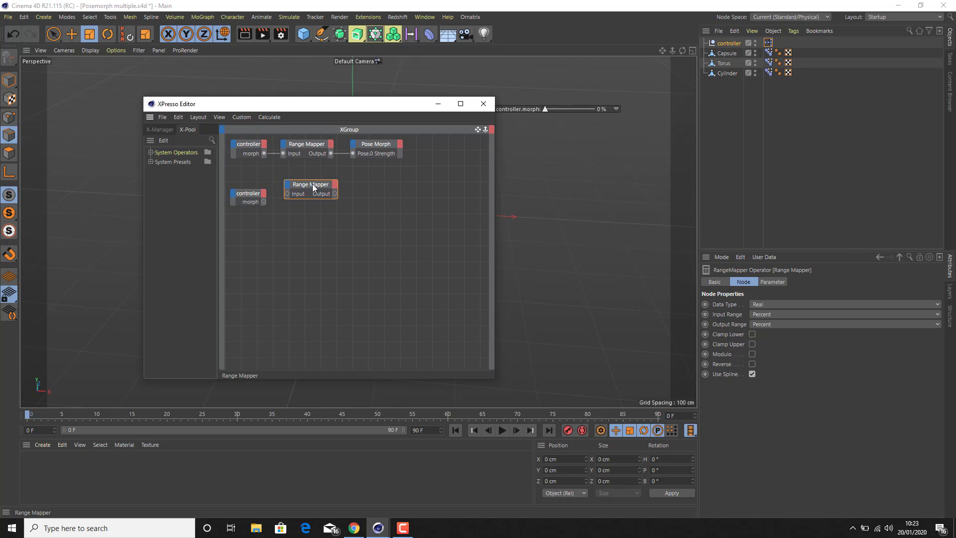
{"action": "key", "text": "Delete"}
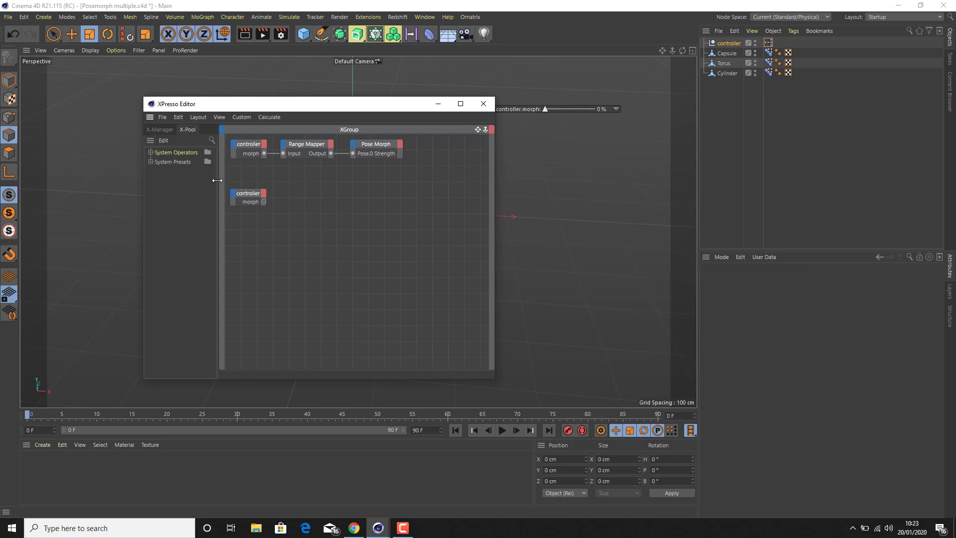
Find the Range Mapper operator with the search term "range", add it beside the second controller node, and enlarge the XPresso Editor
{"action": "left_click_drag", "start_coordinate": [217, 180], "coordinate": [283, 184]}
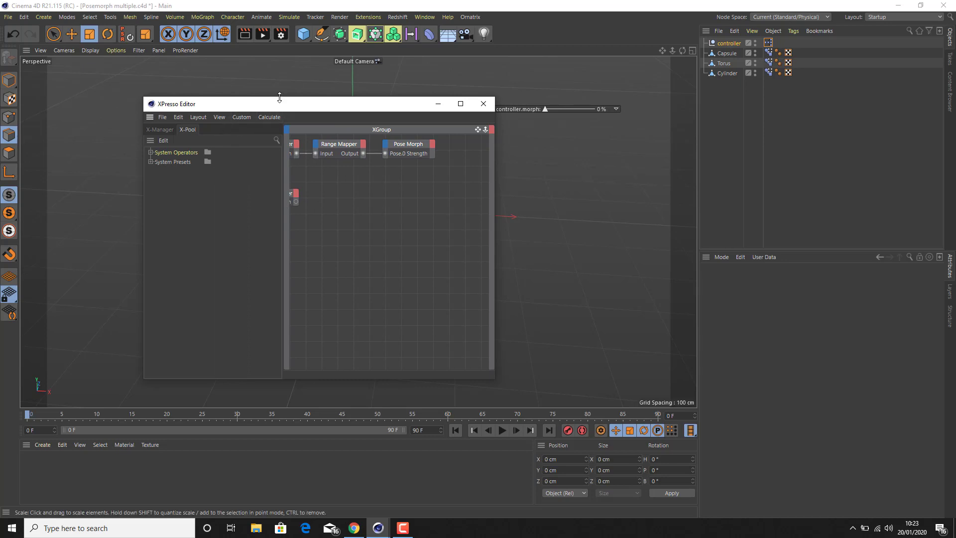
{"action": "left_click_drag", "start_coordinate": [279, 97], "coordinate": [276, 42]}
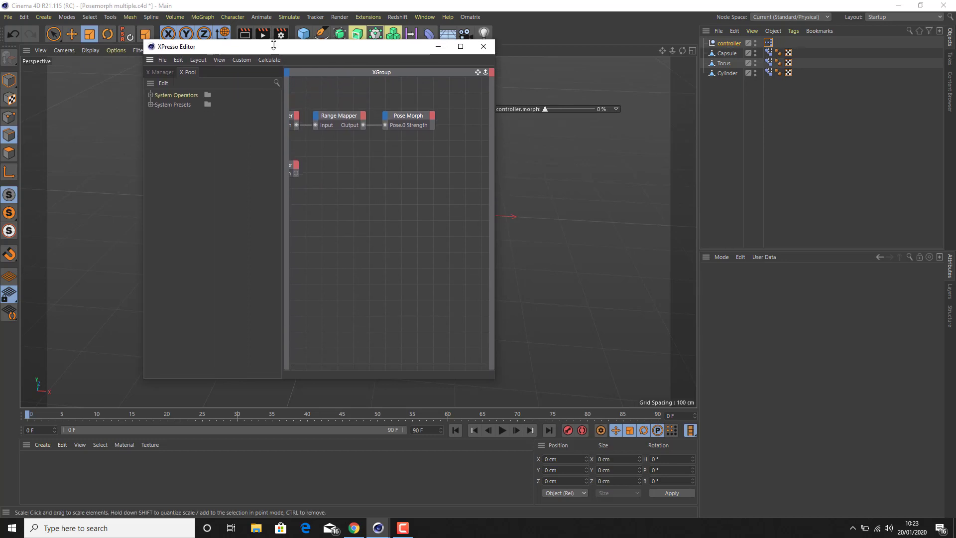
{"action": "left_click", "coordinate": [277, 83]}
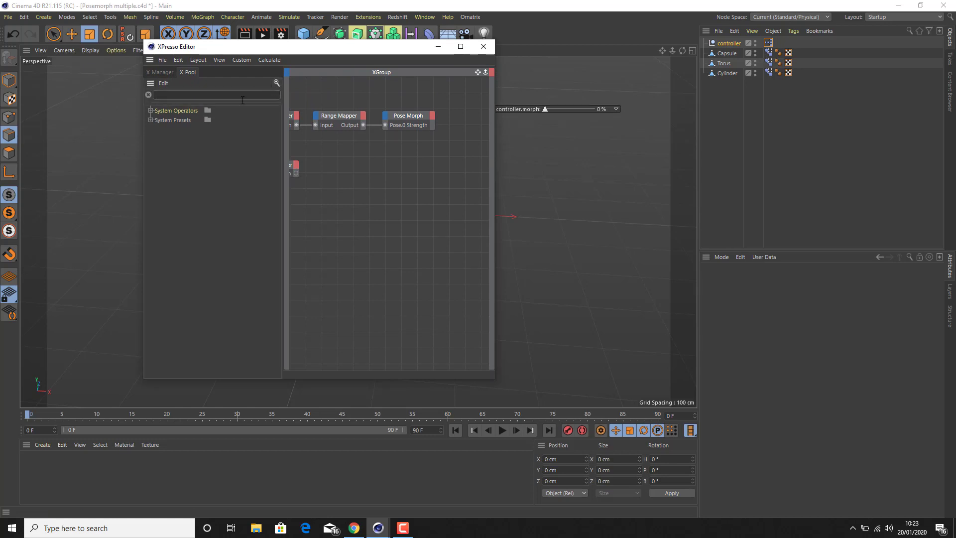
{"action": "type", "text": "range"}
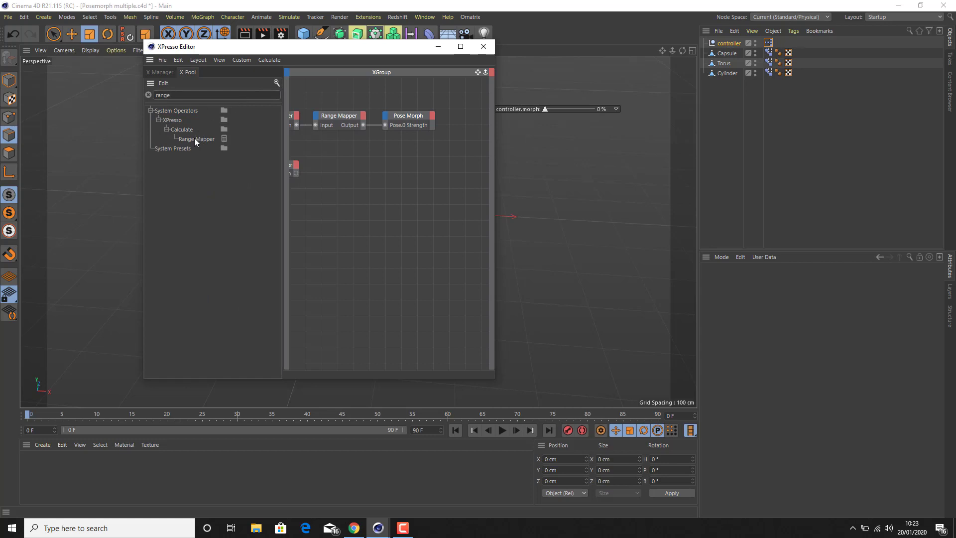
{"action": "left_click_drag", "start_coordinate": [194, 138], "coordinate": [338, 172]}
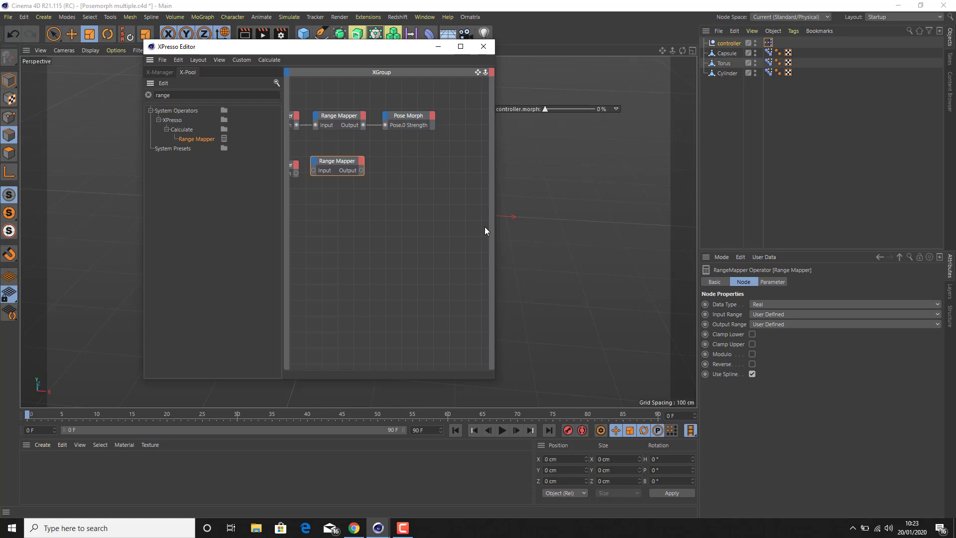
{"action": "left_click_drag", "start_coordinate": [496, 228], "coordinate": [651, 230]}
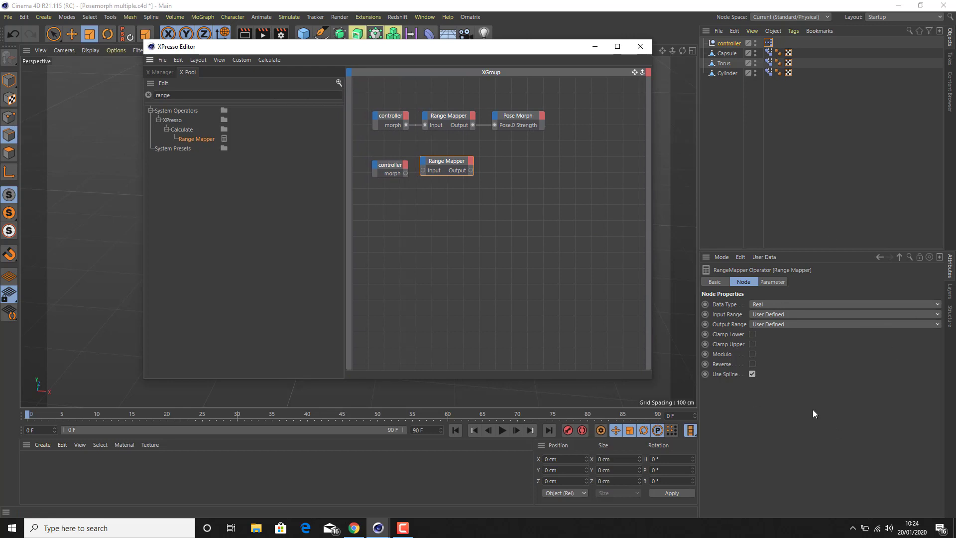
Set the new Range Mapper's Input Range and Output Range to Percent, matching the first mapper, and show its parameters
{"action": "left_click", "coordinate": [445, 117]}
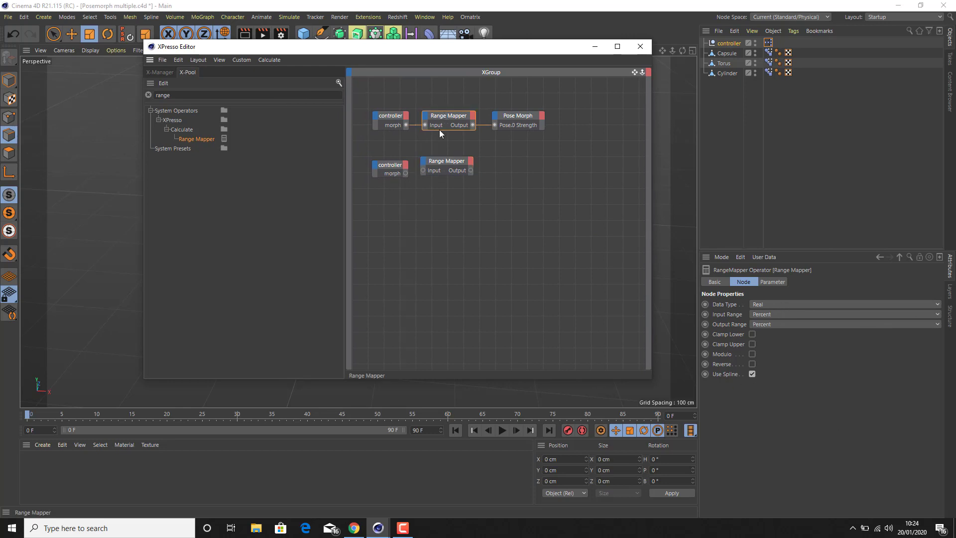
{"action": "left_click", "coordinate": [443, 161]}
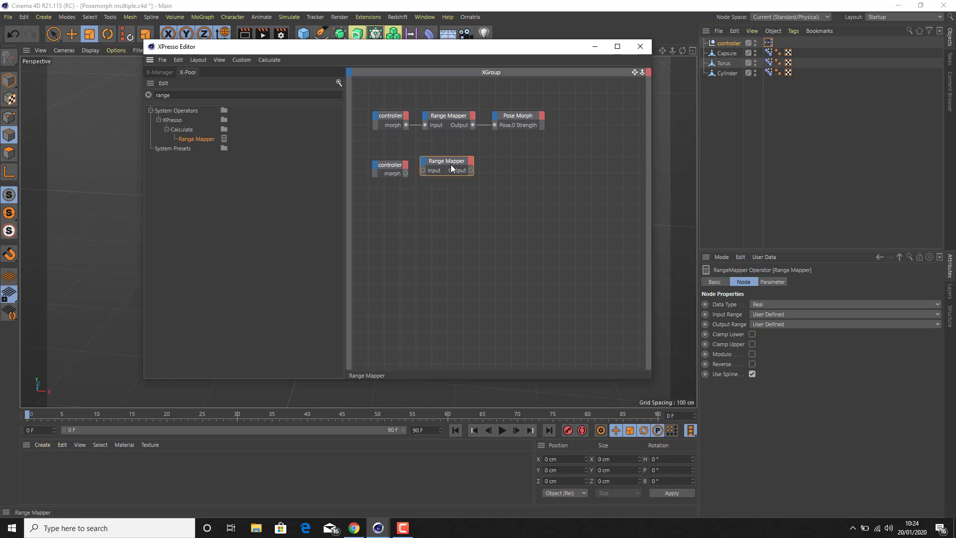
{"action": "left_click", "coordinate": [797, 316]}
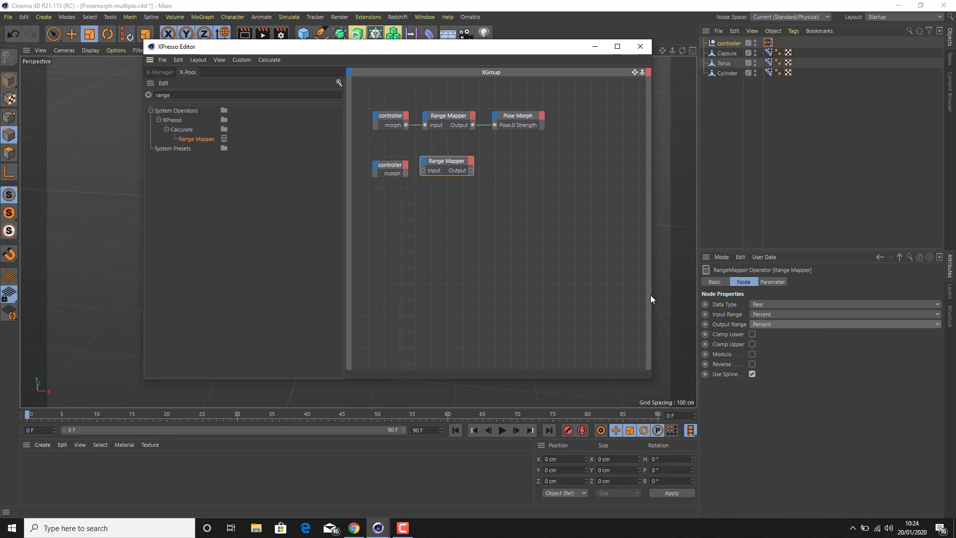
{"action": "left_click", "coordinate": [784, 280]}
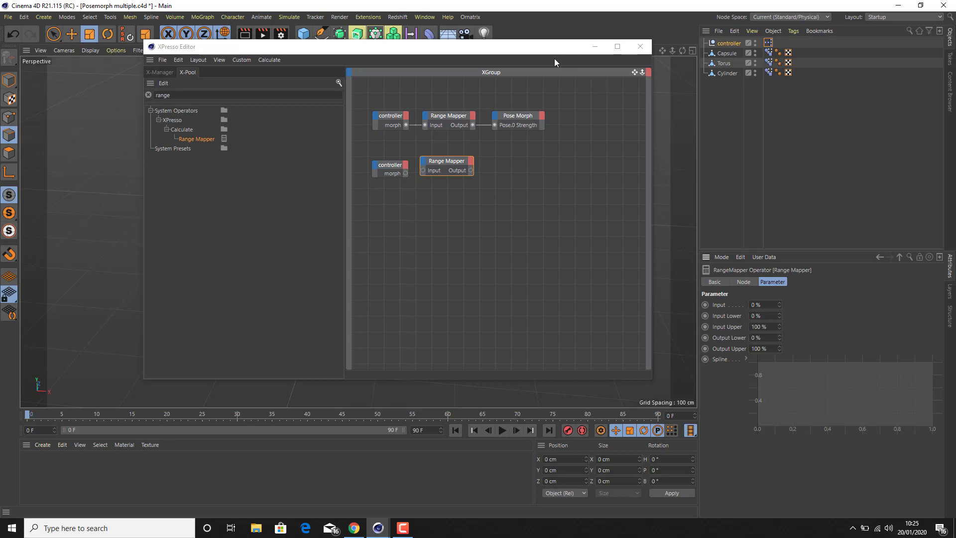
Move the XPresso Editor clear of the morph slider, test the slider's range, and review the new Range Mapper's parameters
{"action": "left_click", "coordinate": [387, 169]}
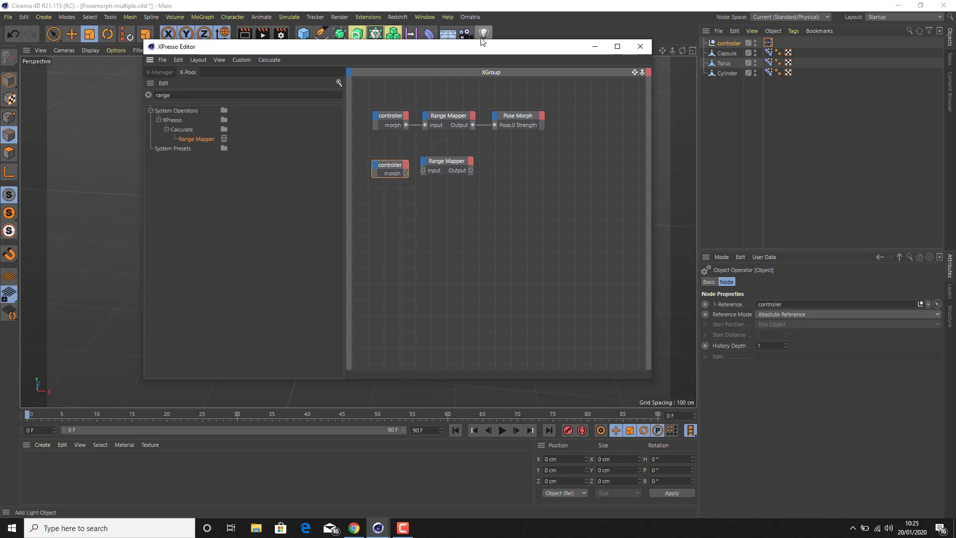
{"action": "left_click_drag", "start_coordinate": [482, 50], "coordinate": [377, 131]}
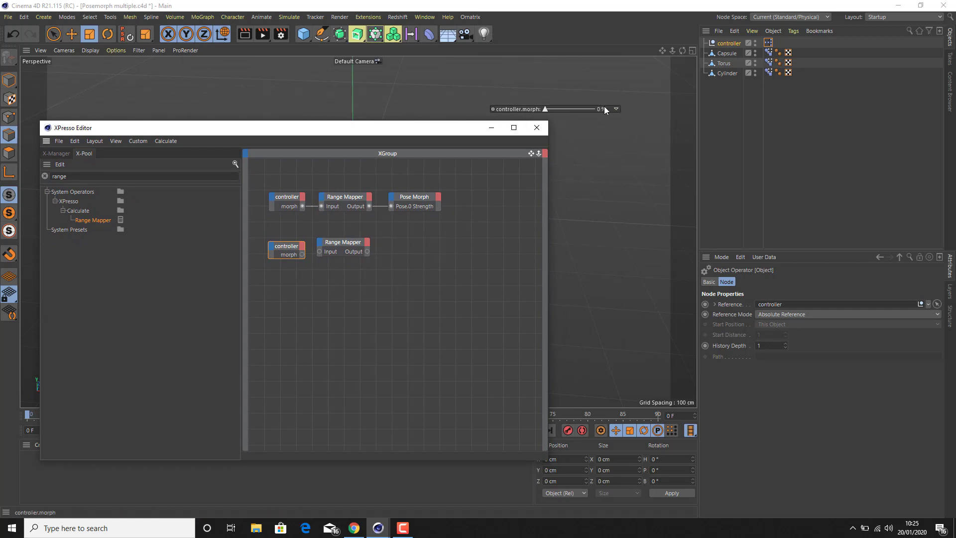
{"action": "left_click_drag", "start_coordinate": [546, 110], "coordinate": [479, 102]}
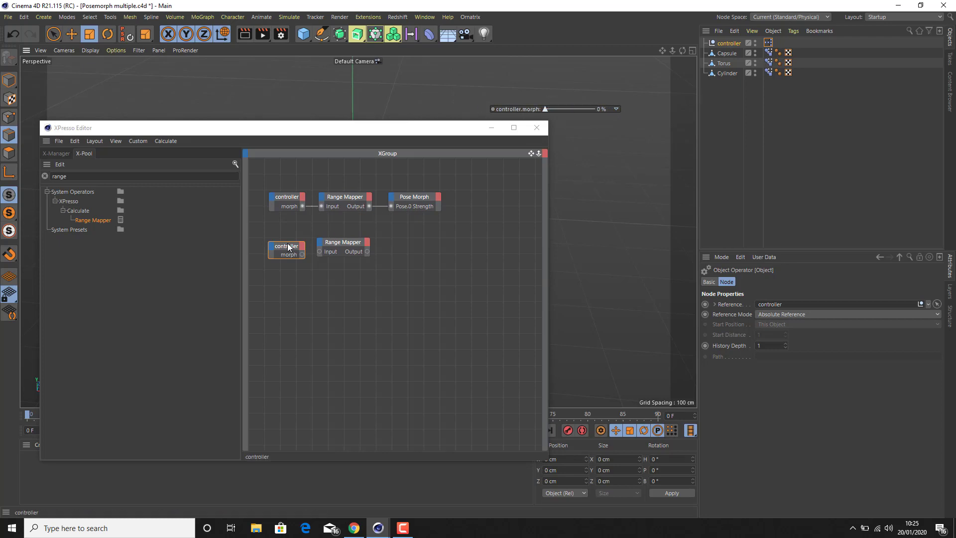
{"action": "left_click", "coordinate": [335, 247]}
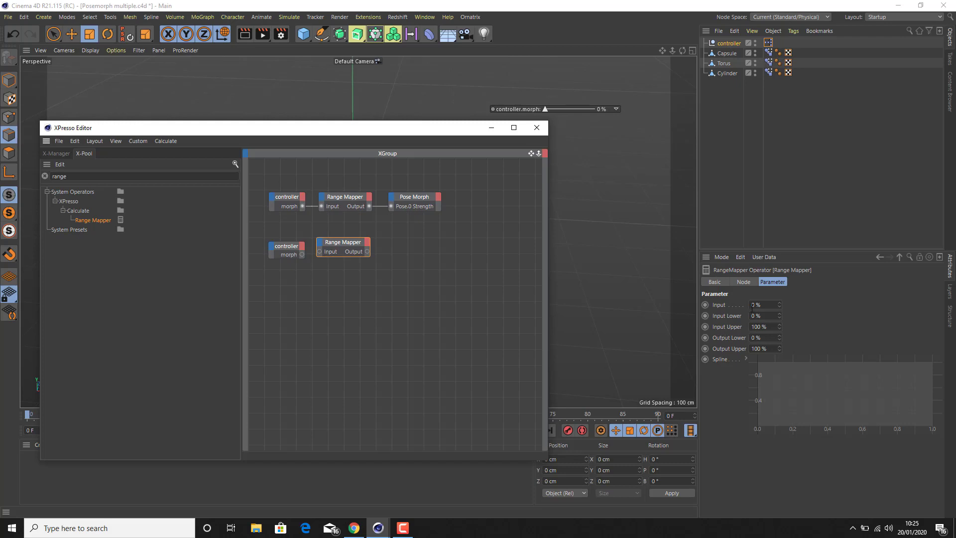
Test the morph slider across its range and connect the second controller's morph output to the second Range Mapper's input
{"action": "left_click", "coordinate": [539, 109]}
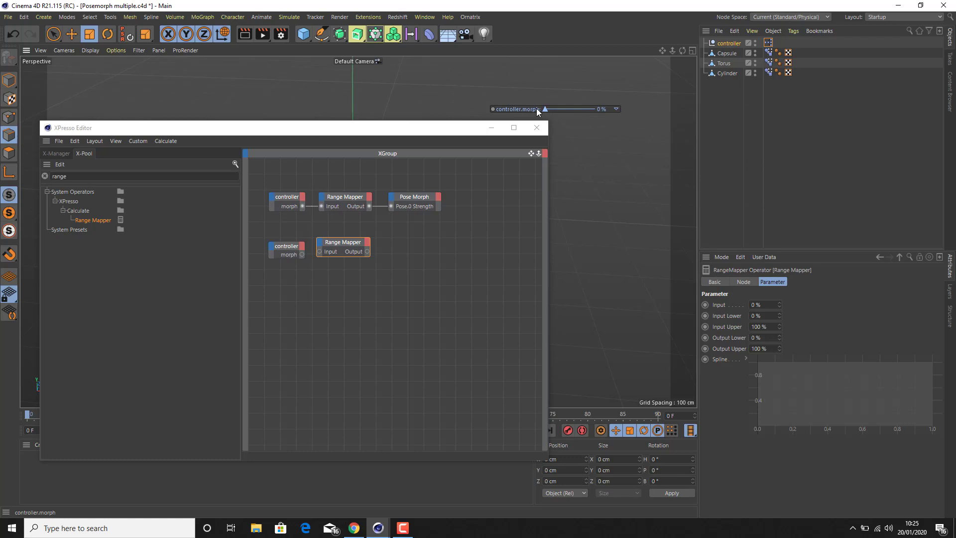
{"action": "left_click_drag", "start_coordinate": [538, 110], "coordinate": [596, 114]}
{"action": "left_click_drag", "start_coordinate": [647, 118], "coordinate": [464, 119]}
{"action": "left_click_drag", "start_coordinate": [301, 255], "coordinate": [321, 254]}
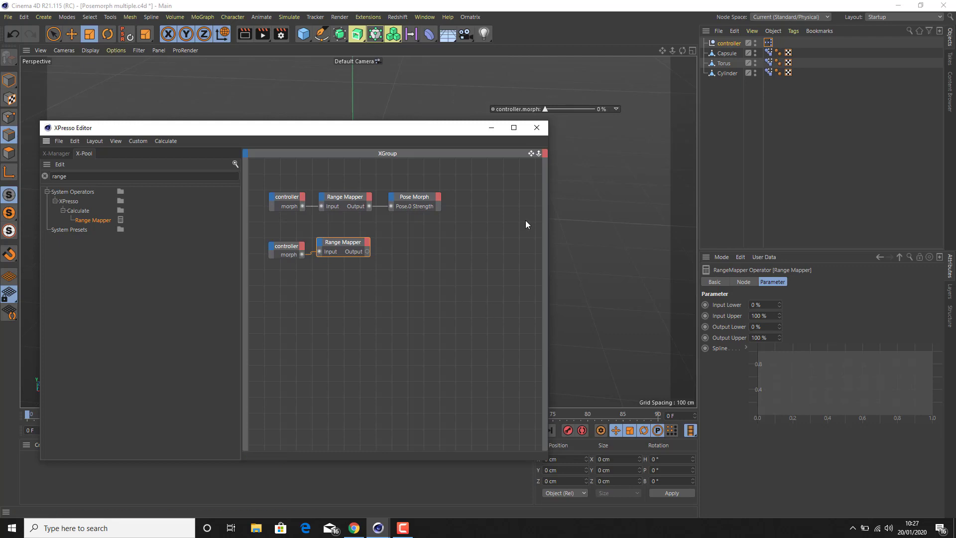
Add the Torus's Pose Morph tag to the XPresso graph as a node beside the second Range Mapper
{"action": "left_click", "coordinate": [727, 64]}
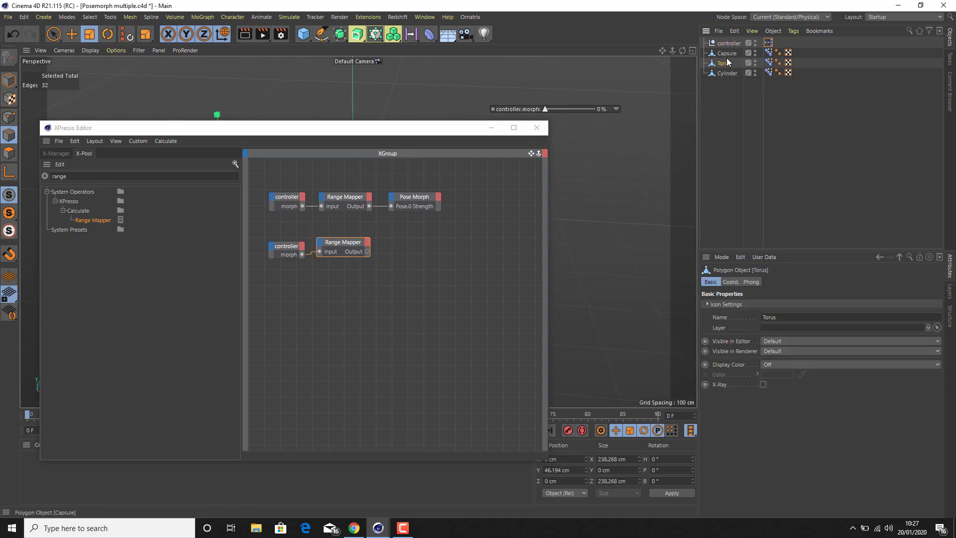
{"action": "left_click", "coordinate": [768, 63]}
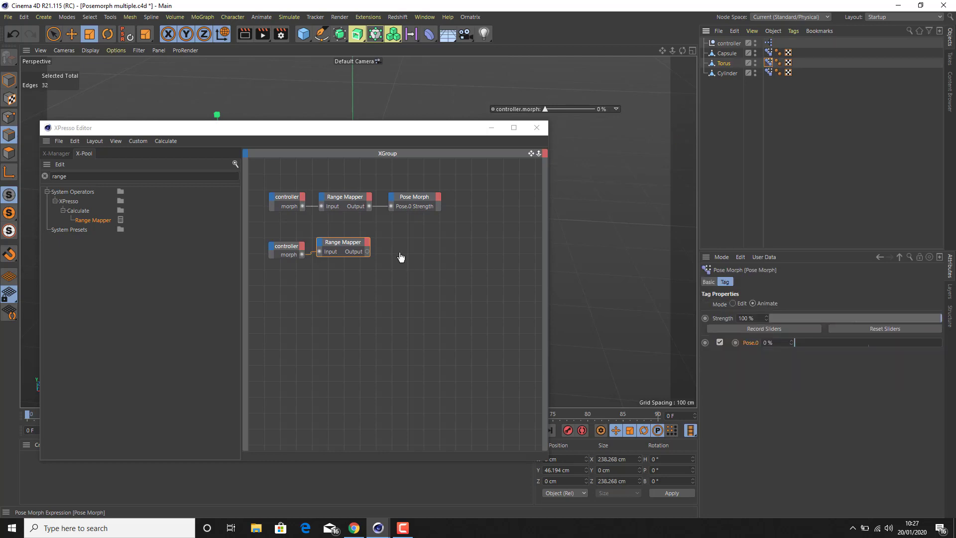
{"action": "left_click_drag", "start_coordinate": [408, 248], "coordinate": [409, 248]}
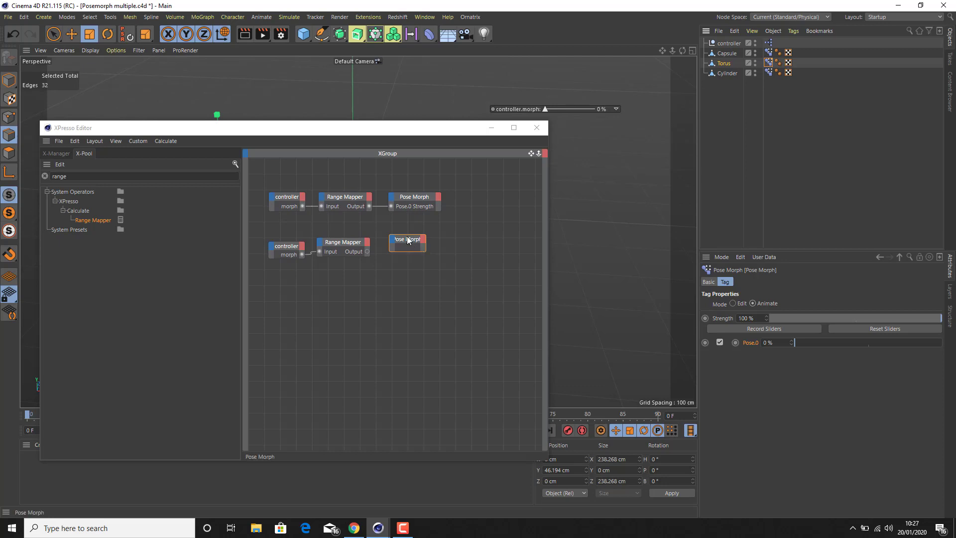
{"action": "left_click", "coordinate": [408, 238]}
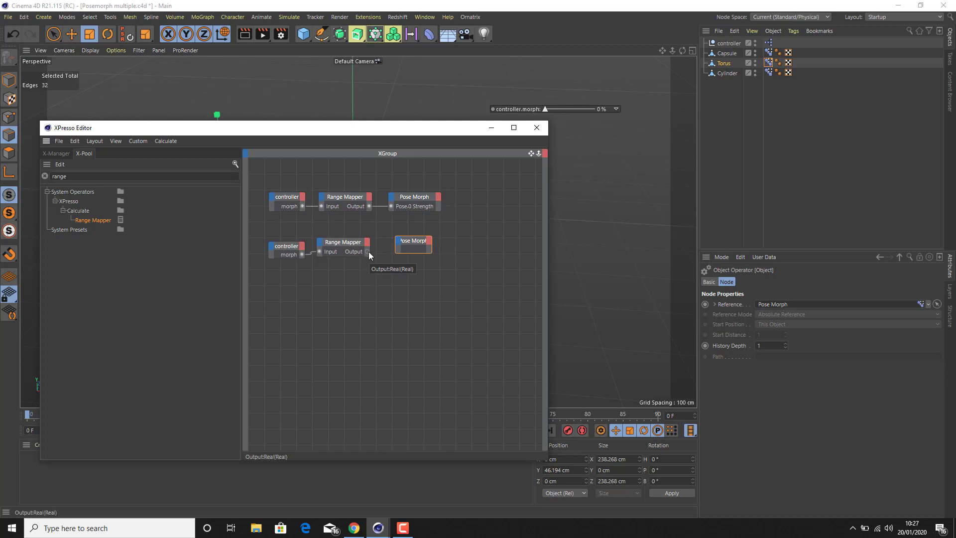
Connect the second Range Mapper's output to a new Pose.0 Strength input on the Torus's Pose Morph node
{"action": "left_click_drag", "start_coordinate": [367, 252], "coordinate": [392, 244]}
{"action": "left_click_drag", "start_coordinate": [400, 243], "coordinate": [400, 243]}
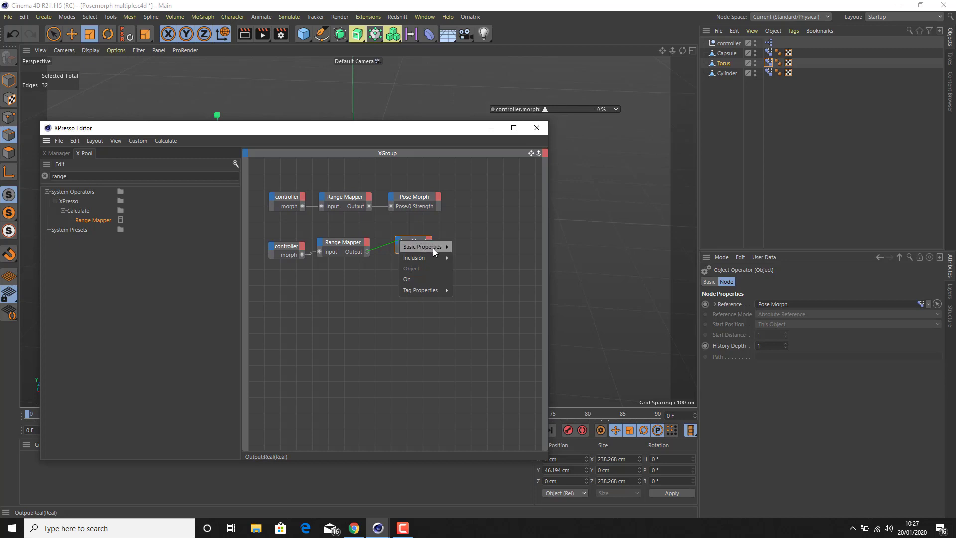
{"action": "left_click", "coordinate": [437, 290]}
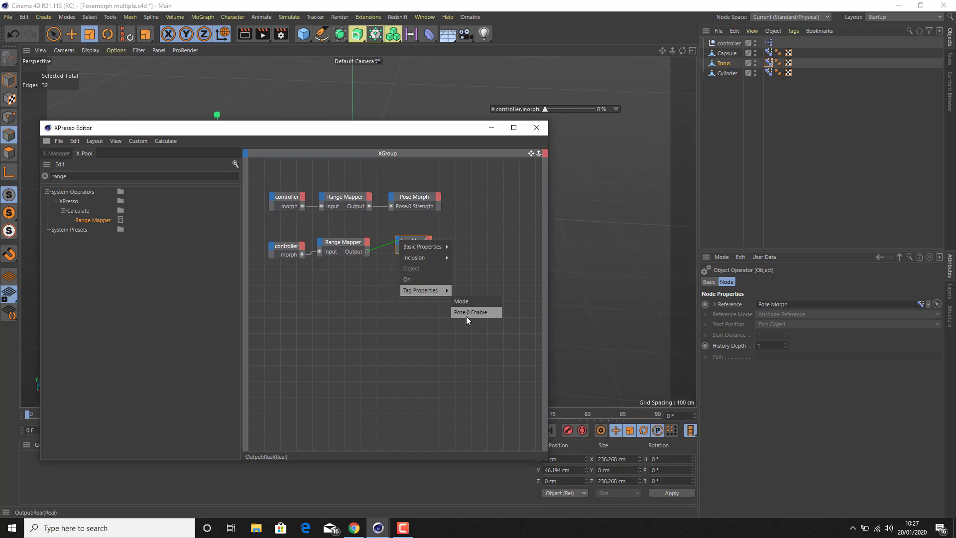
{"action": "left_click", "coordinate": [476, 345]}
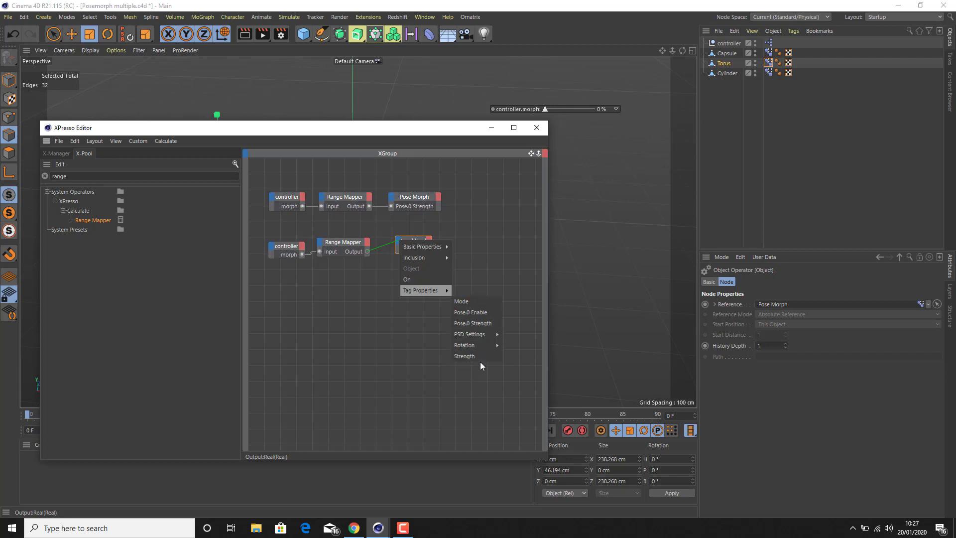
{"action": "left_click", "coordinate": [487, 323]}
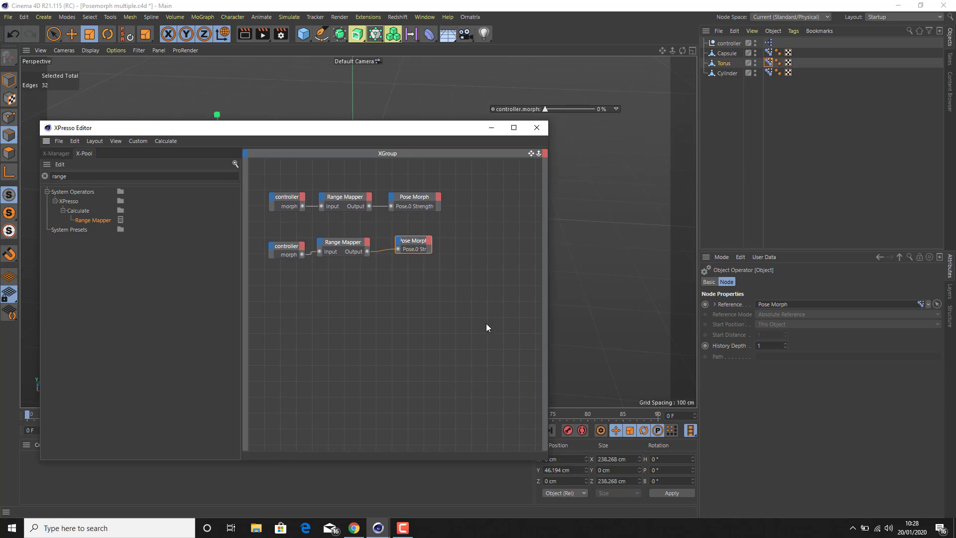
Compare the controller, Range Mapper and Pose Morph nodes of the two chains
{"action": "left_click", "coordinate": [285, 247]}
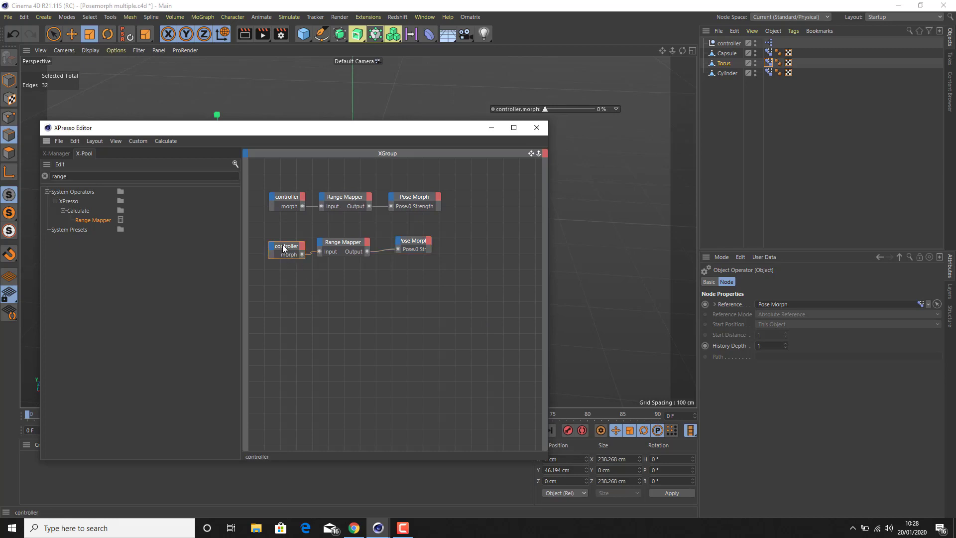
{"action": "left_click", "coordinate": [288, 198]}
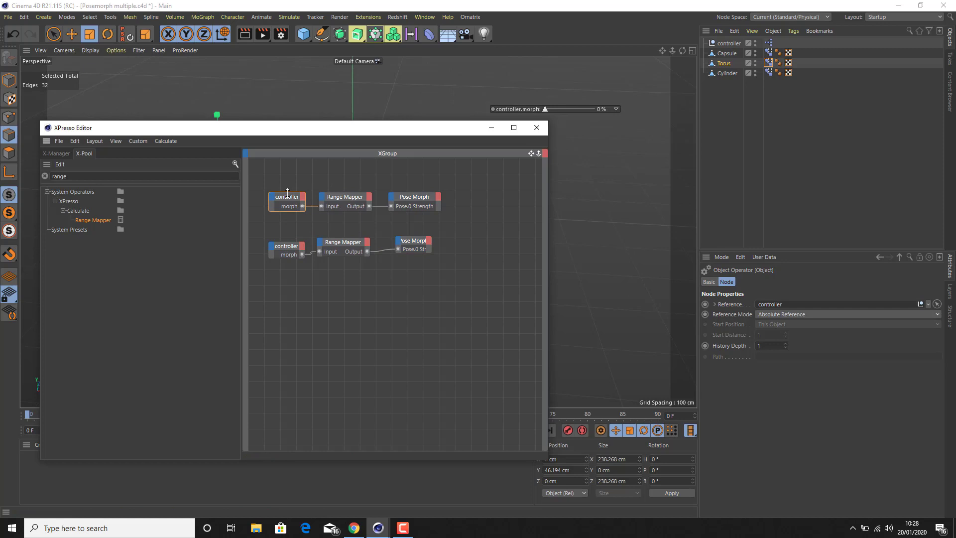
{"action": "left_click", "coordinate": [341, 198]}
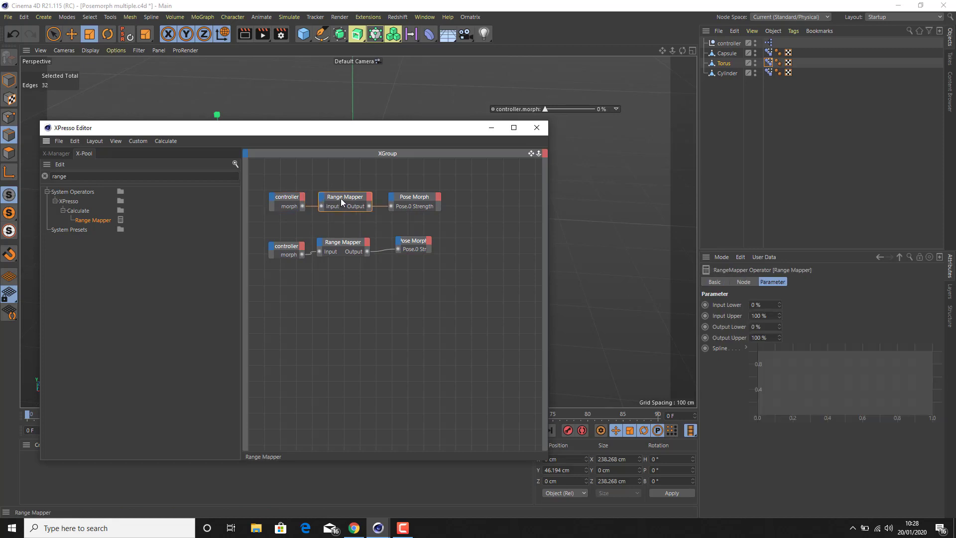
{"action": "left_click", "coordinate": [349, 247]}
{"action": "left_click", "coordinate": [351, 199]}
{"action": "left_click", "coordinate": [424, 196]}
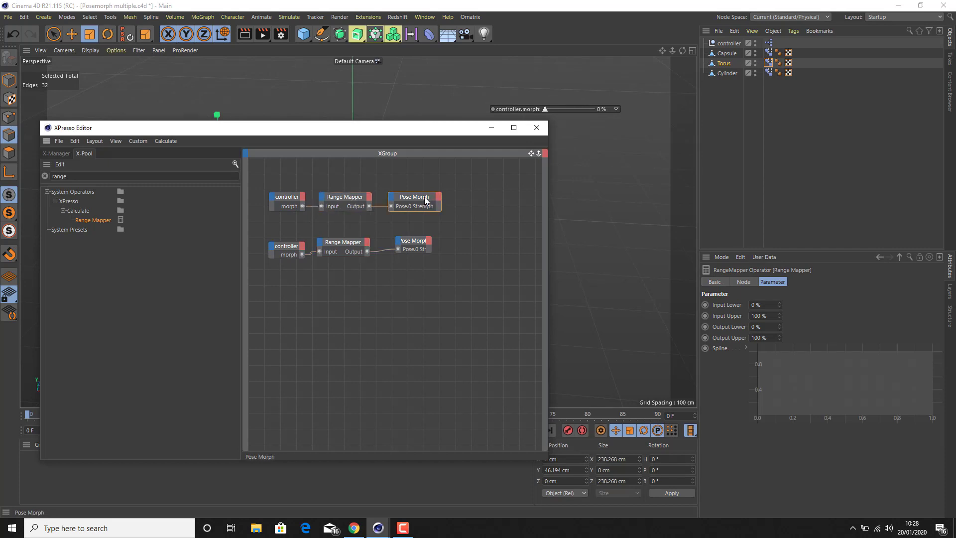
{"action": "left_click", "coordinate": [419, 240]}
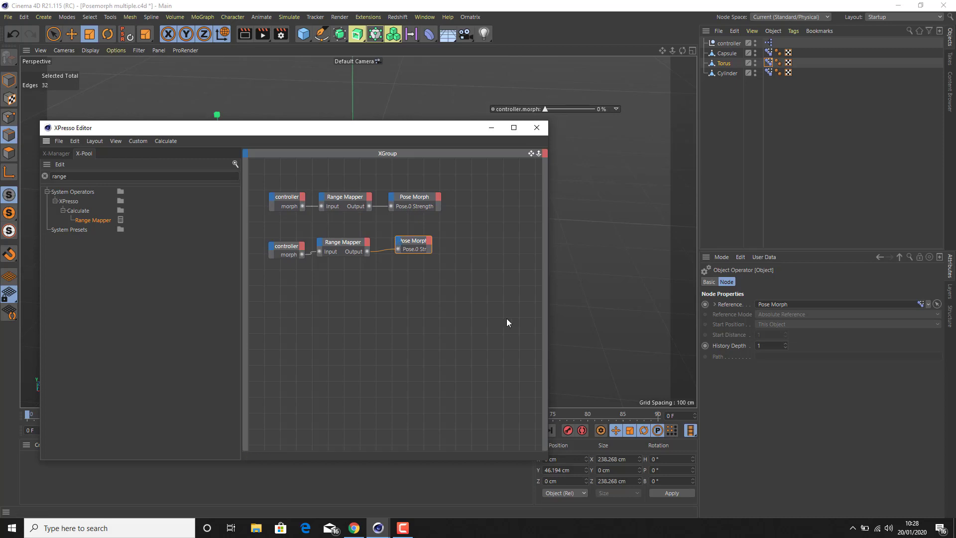
Delete the second controller and second Range Mapper nodes, and move the Torus's Pose Morph node under the first Pose Morph node
{"action": "left_click_drag", "start_coordinate": [361, 276], "coordinate": [276, 235]}
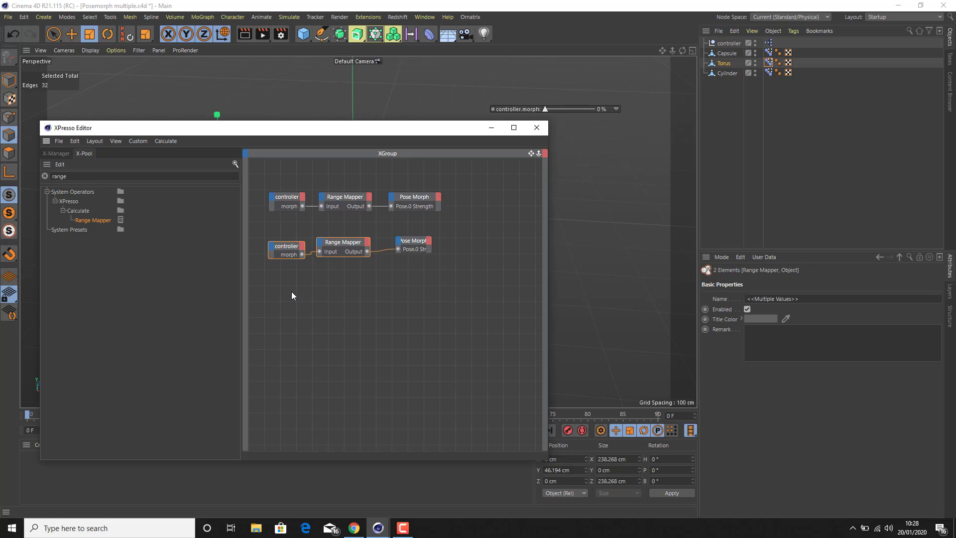
{"action": "key", "text": "Delete"}
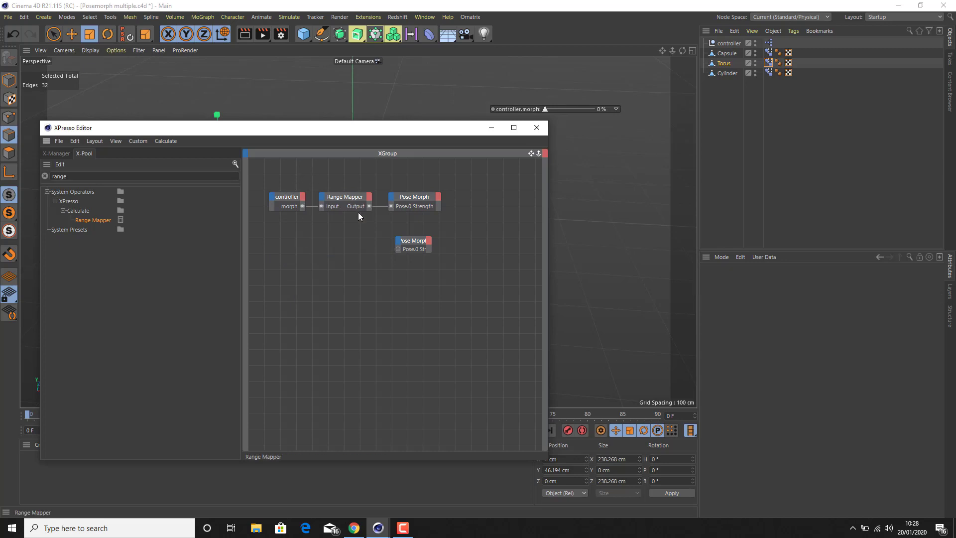
{"action": "mouse_move", "coordinate": [415, 244]}
{"action": "left_mouse_down"}
{"action": "mouse_move", "coordinate": [431, 244]}
{"action": "mouse_move", "coordinate": [412, 240]}
{"action": "left_mouse_up"}
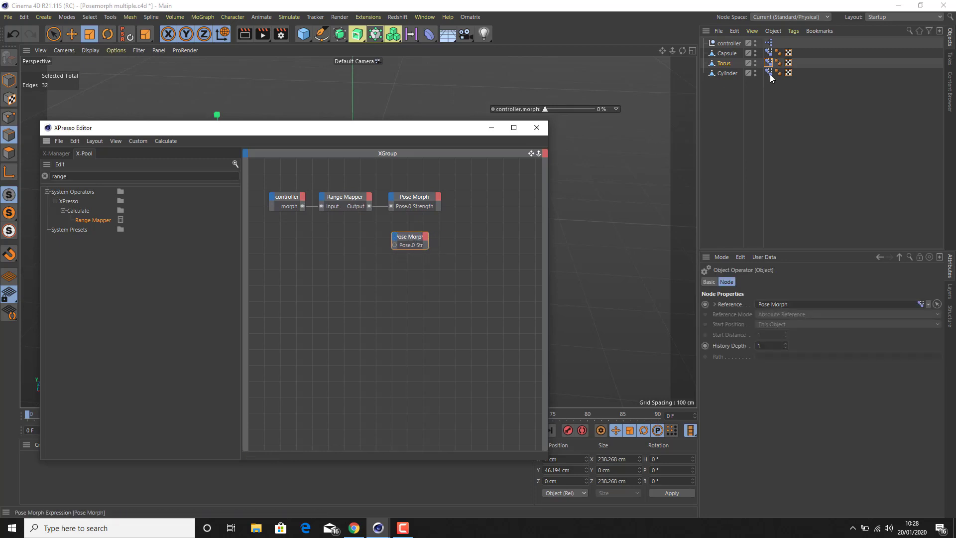
Add the Cylinder's Pose Morph tag as a node with a Pose.0 Strength input, and connect the Range Mapper's output to both lower Pose Morph nodes
{"action": "left_click_drag", "start_coordinate": [770, 74], "coordinate": [414, 272]}
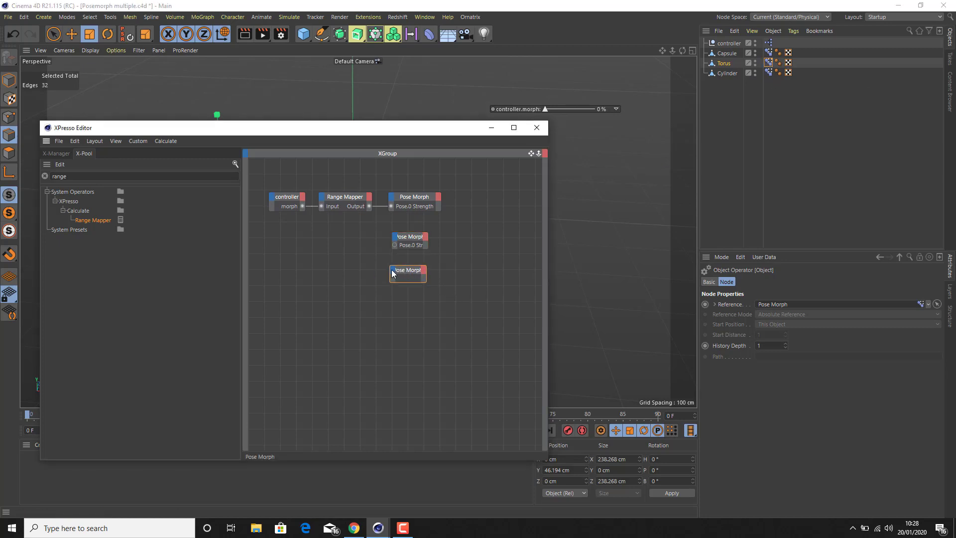
{"action": "left_click", "coordinate": [391, 270]}
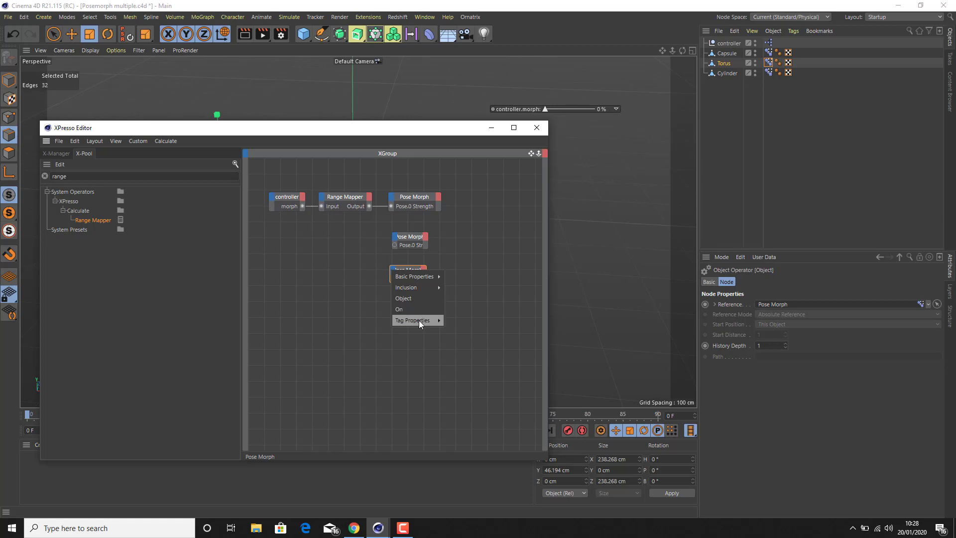
{"action": "mouse_move", "coordinate": [432, 322]}
{"action": "mouse_move", "coordinate": [455, 366]}
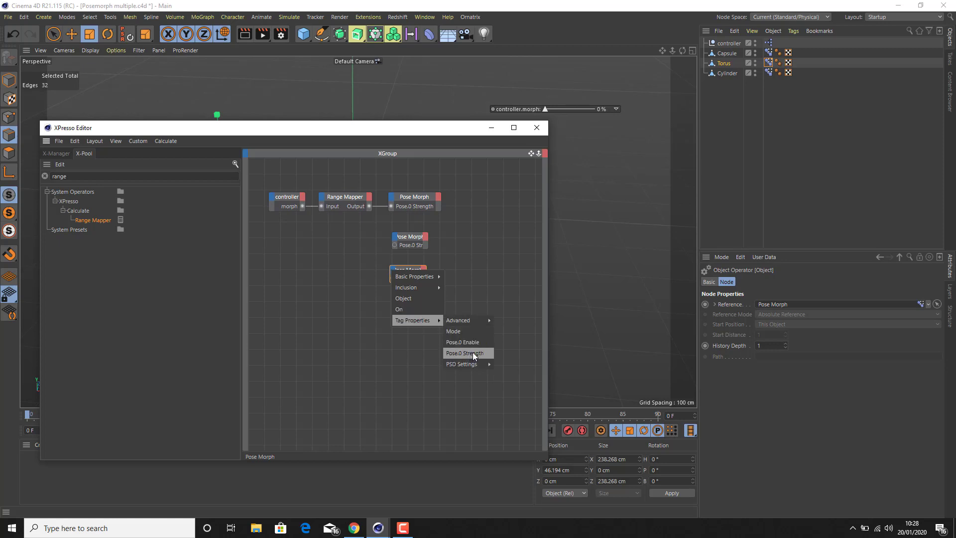
{"action": "left_click", "coordinate": [473, 353]}
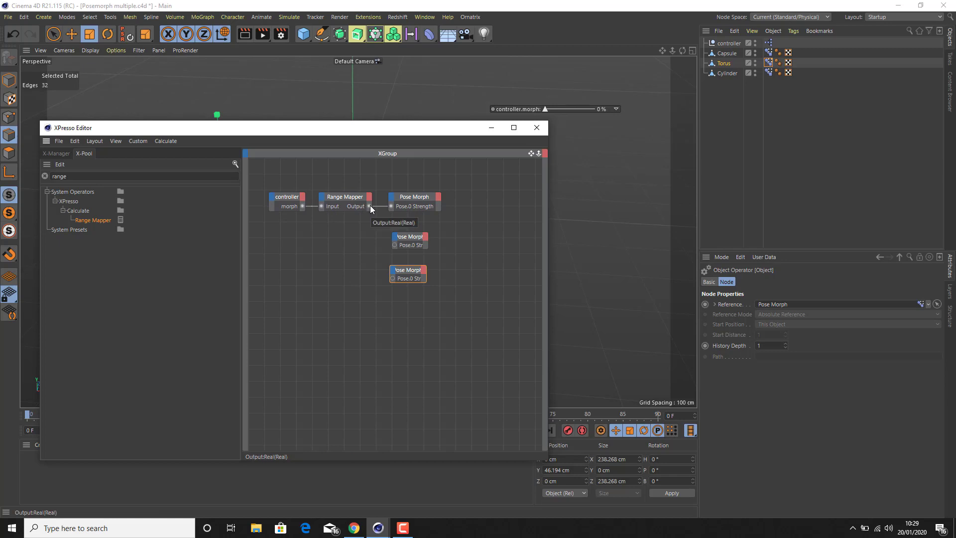
{"action": "left_click_drag", "start_coordinate": [395, 247], "coordinate": [396, 245]}
{"action": "left_click_drag", "start_coordinate": [370, 206], "coordinate": [393, 280]}
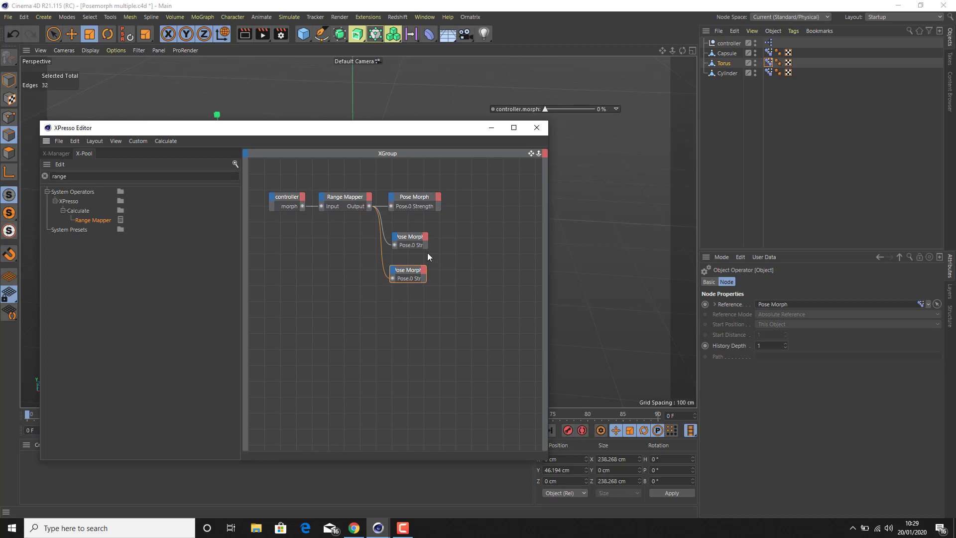
Duplicate the Range Mapper node below the original and connect the controller's morph output to the copy's input
{"action": "left_click", "coordinate": [343, 198]}
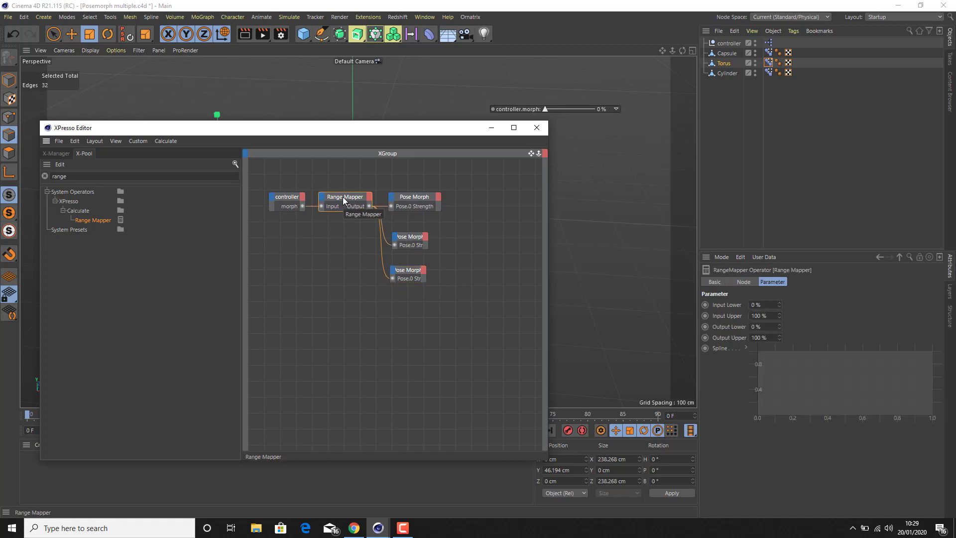
{"action": "left_click_drag", "start_coordinate": [343, 197], "coordinate": [342, 238], "text": "ctrl"}
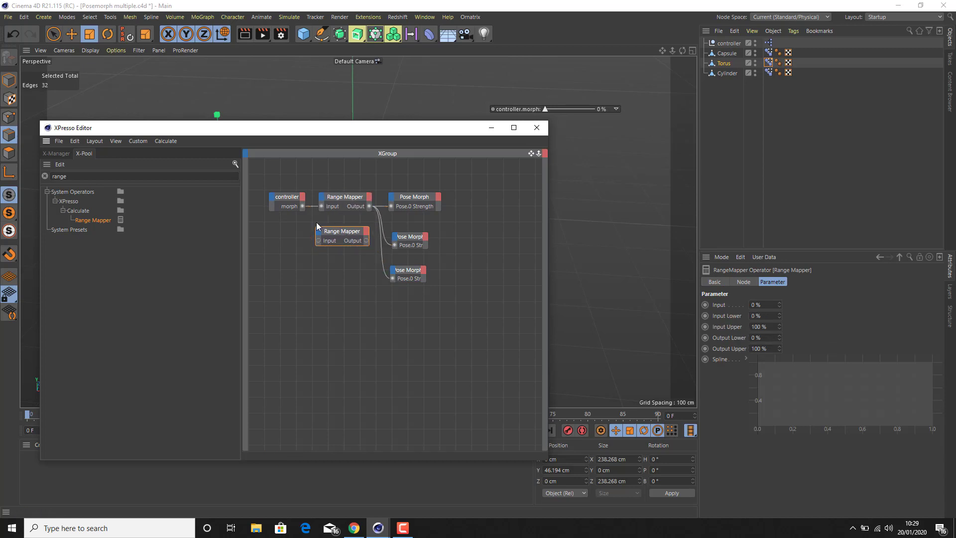
{"action": "left_click_drag", "start_coordinate": [302, 205], "coordinate": [318, 241]}
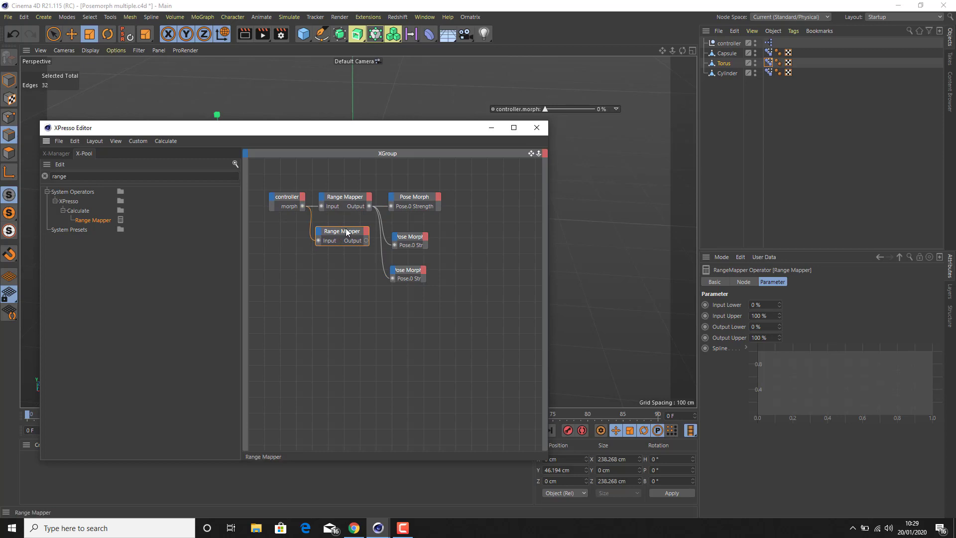
Set the duplicate Range Mapper's Output Lower to 100% and Output Upper to 0%, and reroute the Cylinder's Pose.0 Strength input to its output
{"action": "double_click", "coordinate": [771, 327]}
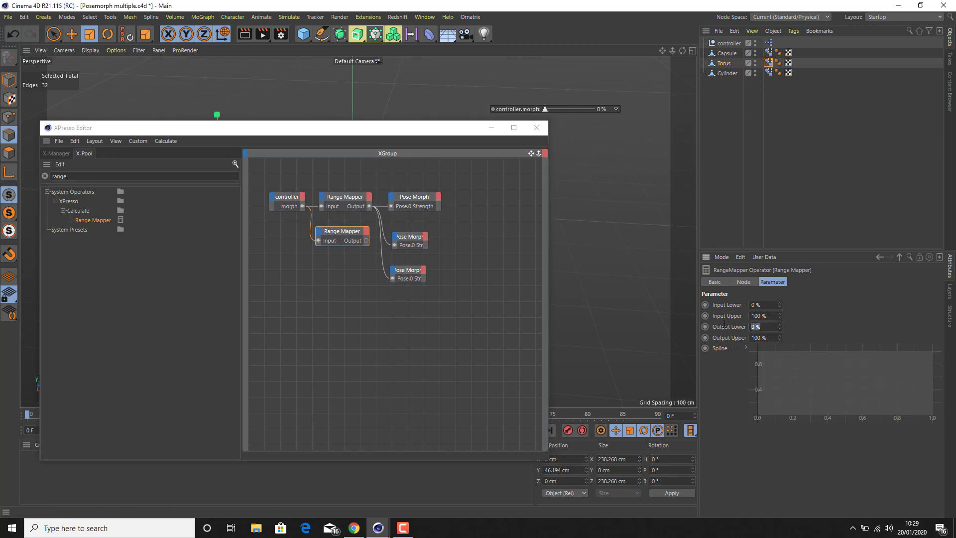
{"action": "type", "text": "100"}
{"action": "double_click", "coordinate": [771, 340]}
{"action": "type", "text": "0"}
{"action": "left_click_drag", "start_coordinate": [393, 278], "coordinate": [366, 262]}
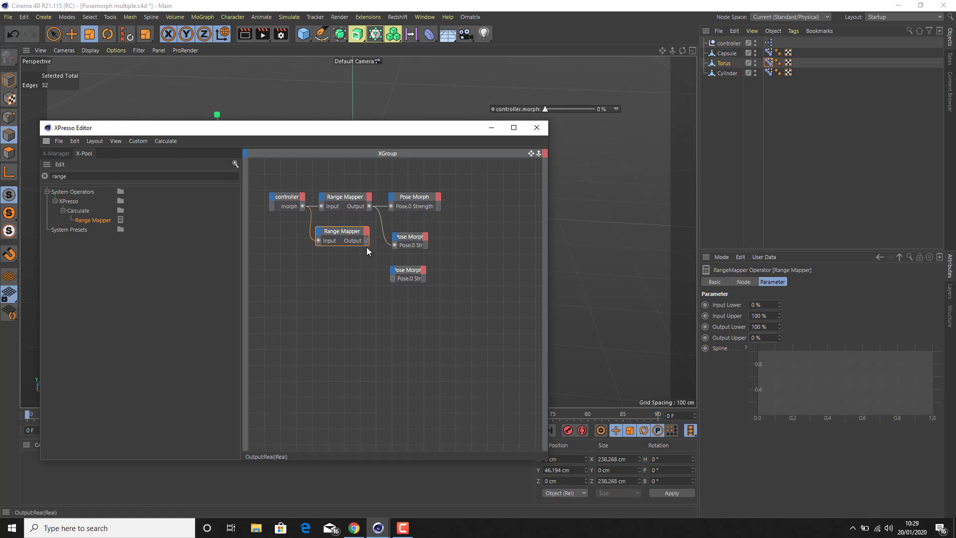
{"action": "left_click_drag", "start_coordinate": [394, 279], "coordinate": [392, 279]}
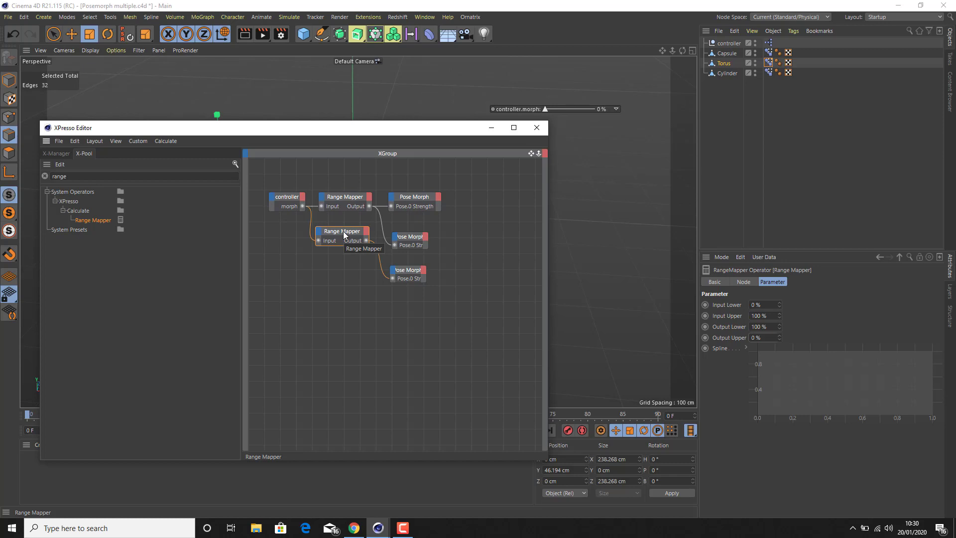
Review the mapper and controller nodes, move the XPresso Editor clear of the models, and test the morph slider between 0% and 100%
{"action": "left_click", "coordinate": [353, 200]}
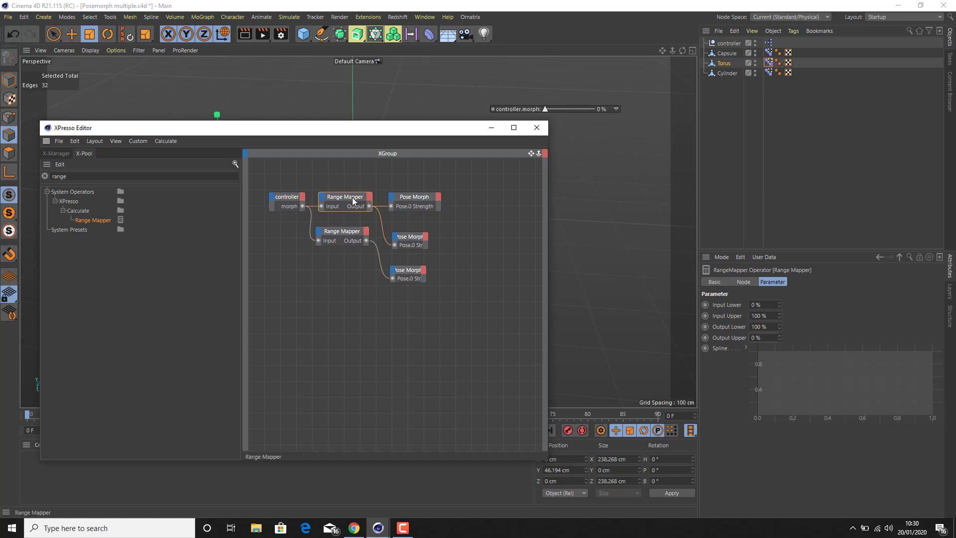
{"action": "left_click", "coordinate": [352, 235]}
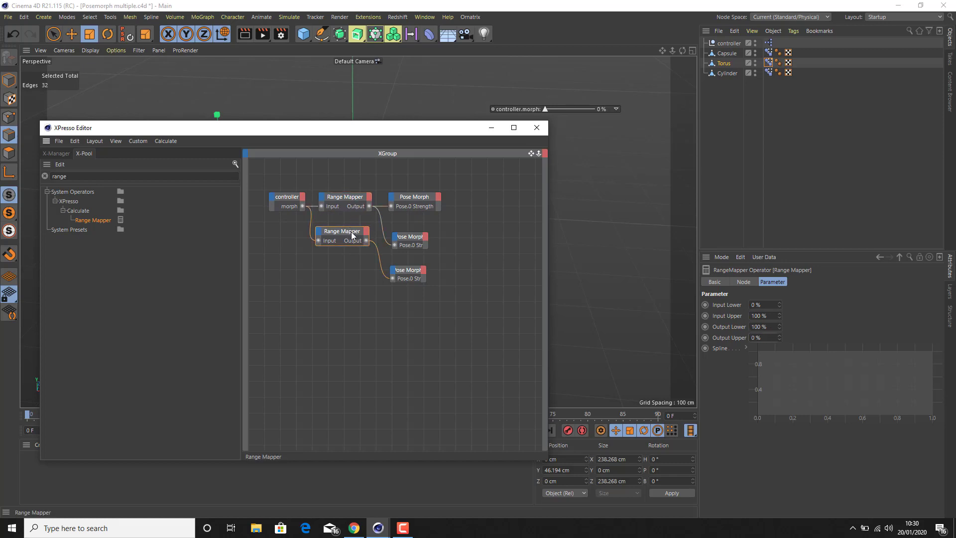
{"action": "left_click", "coordinate": [279, 196]}
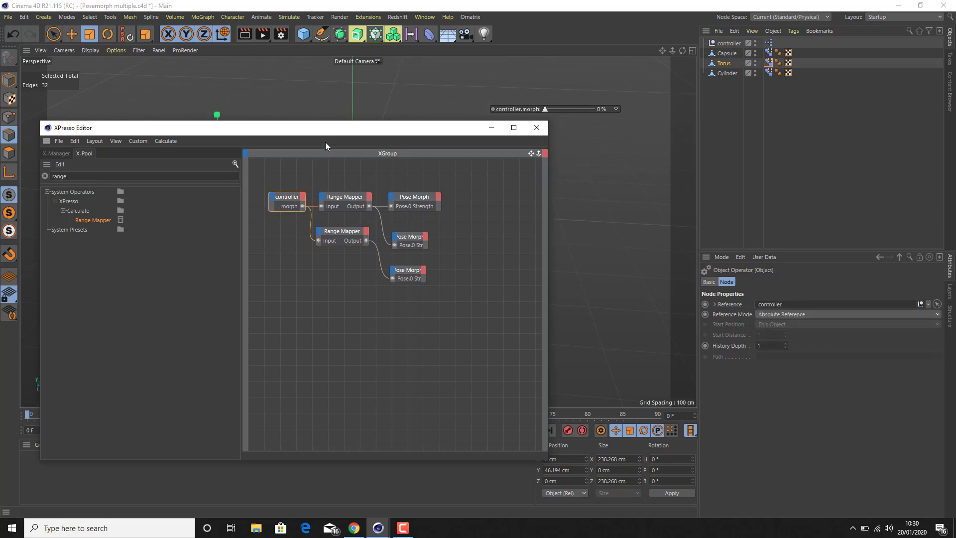
{"action": "left_click_drag", "start_coordinate": [338, 132], "coordinate": [358, 320]}
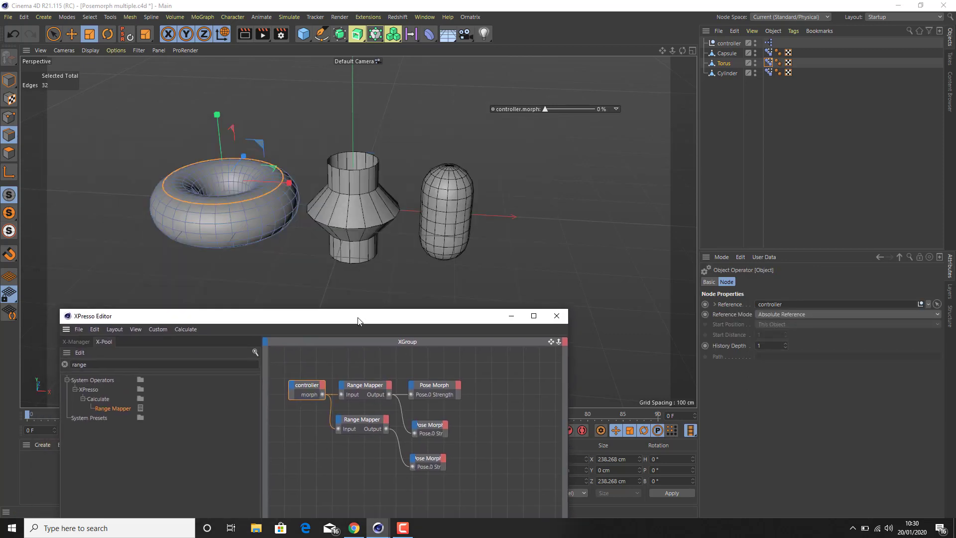
{"action": "left_click_drag", "start_coordinate": [546, 107], "coordinate": [672, 111]}
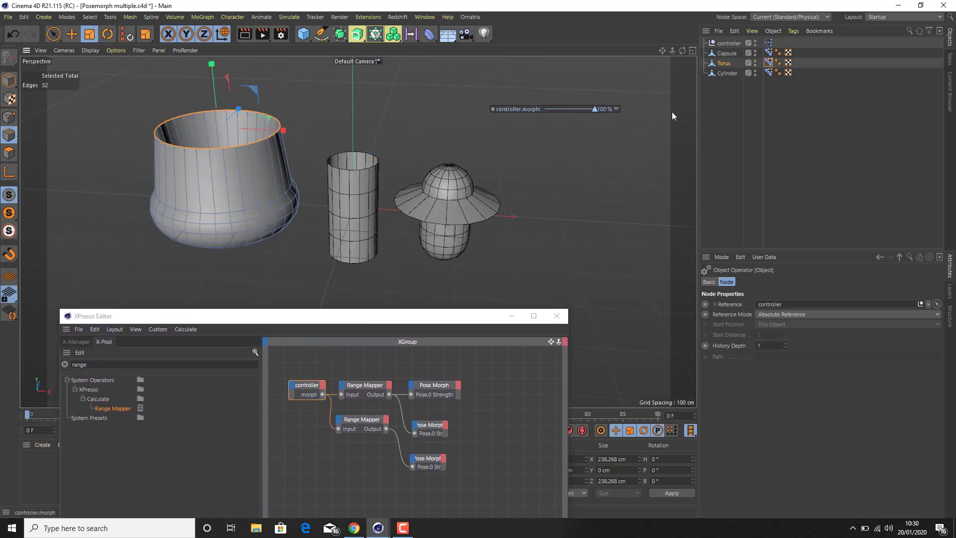
{"action": "left_click_drag", "start_coordinate": [595, 109], "coordinate": [766, 79]}
{"action": "left_click_drag", "start_coordinate": [634, 86], "coordinate": [752, 68]}
{"action": "left_click_drag", "start_coordinate": [399, 101], "coordinate": [593, 95]}
{"action": "left_click_drag", "start_coordinate": [594, 108], "coordinate": [474, 118]}
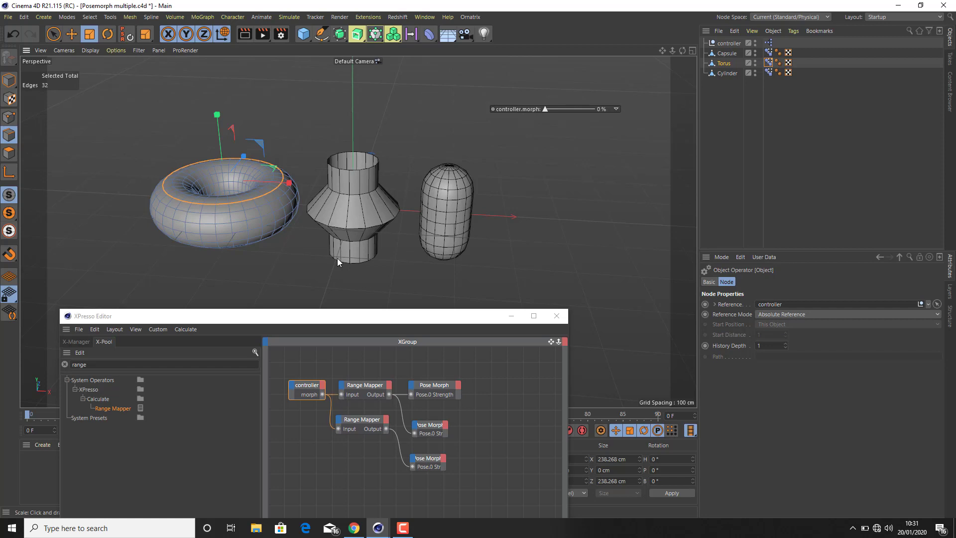
Disconnect and delete the duplicate Range Mapper, and connect the original Range Mapper's output to the Cylinder's Pose.0 Strength input
{"action": "left_click", "coordinate": [360, 423]}
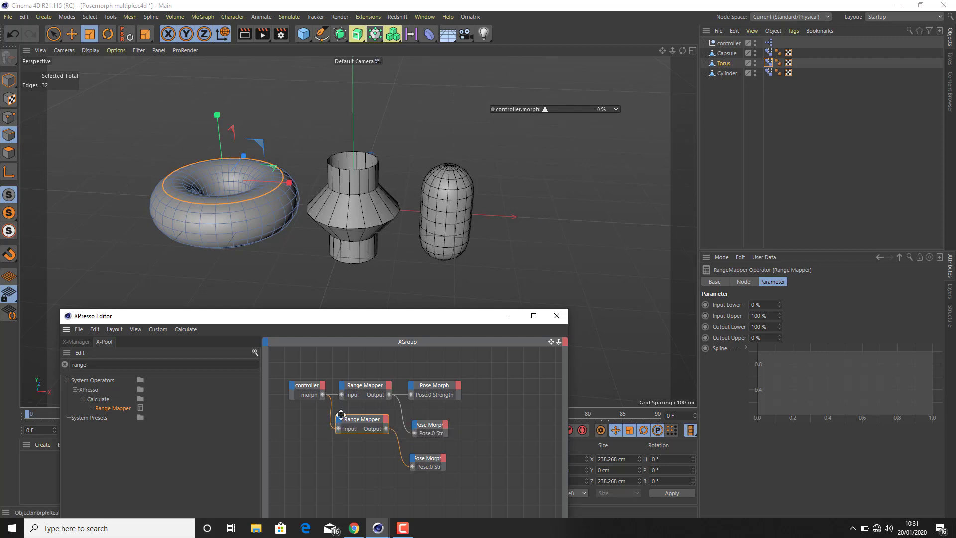
{"action": "left_click_drag", "start_coordinate": [339, 429], "coordinate": [312, 442]}
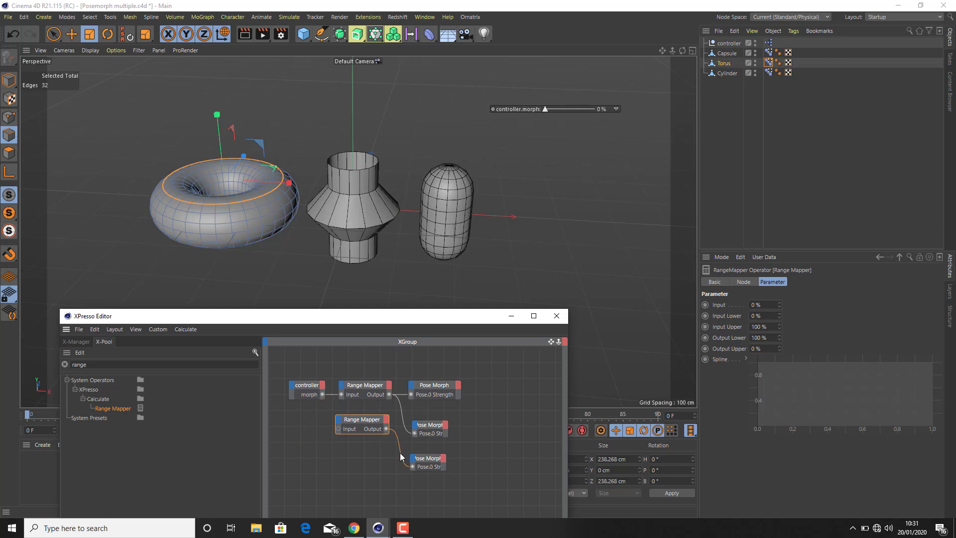
{"action": "left_click_drag", "start_coordinate": [413, 467], "coordinate": [284, 492]}
{"action": "key", "text": "Delete"}
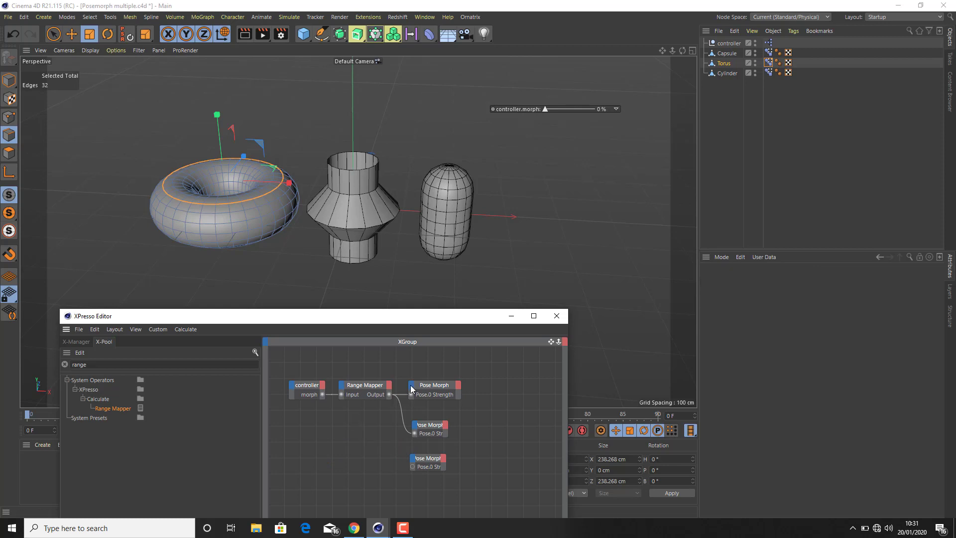
{"action": "left_click_drag", "start_coordinate": [390, 395], "coordinate": [412, 467]}
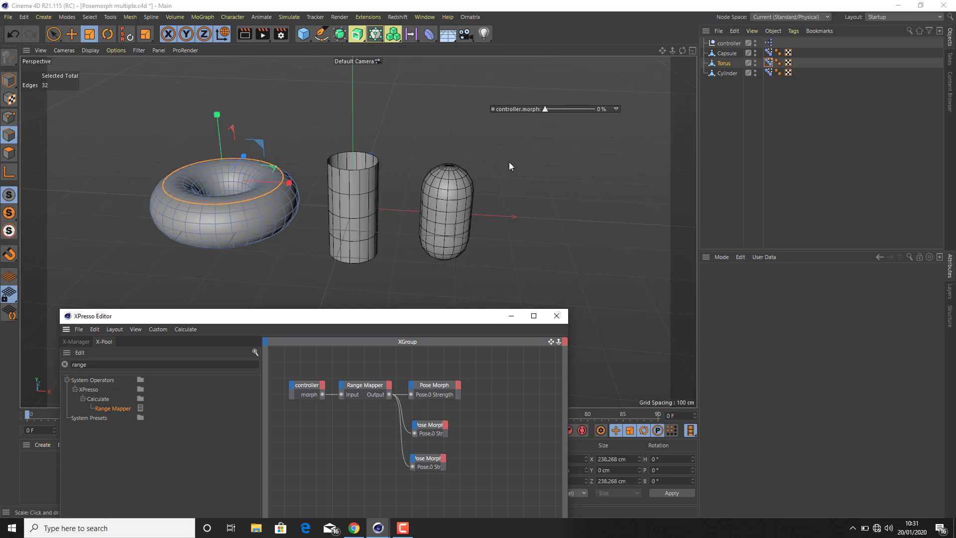
Test the controller's morph slider in the viewport, return it to 0%, and close the XPresso Editor
{"action": "left_click_drag", "start_coordinate": [544, 113], "coordinate": [423, 126]}
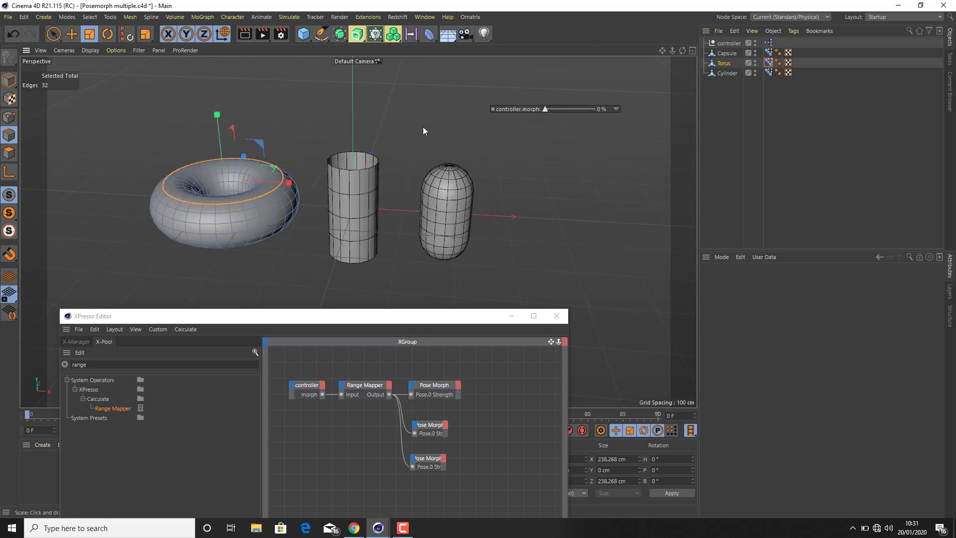
{"action": "left_click", "coordinate": [560, 320]}
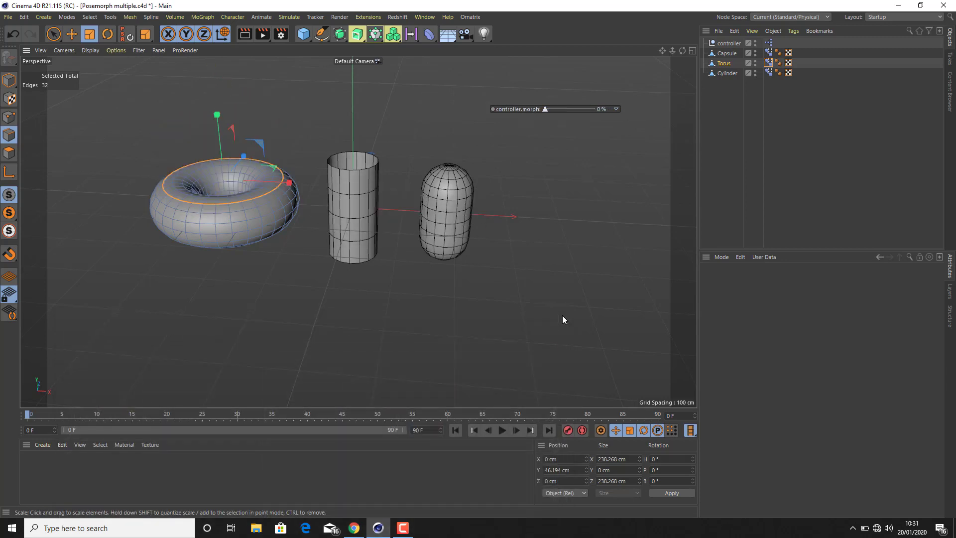